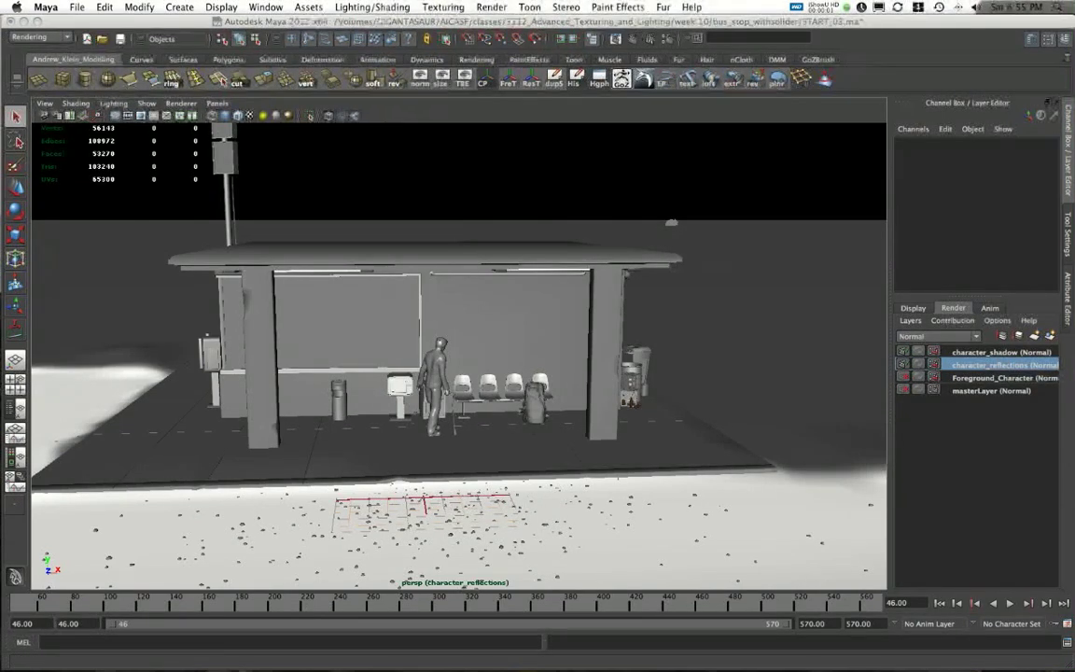
Examine the bus stop scene from several angles, down to a close view of the character, seats and backpack
{"action": "left_click_drag", "start_coordinate": [665, 397], "coordinate": [692, 409], "text": "alt"}
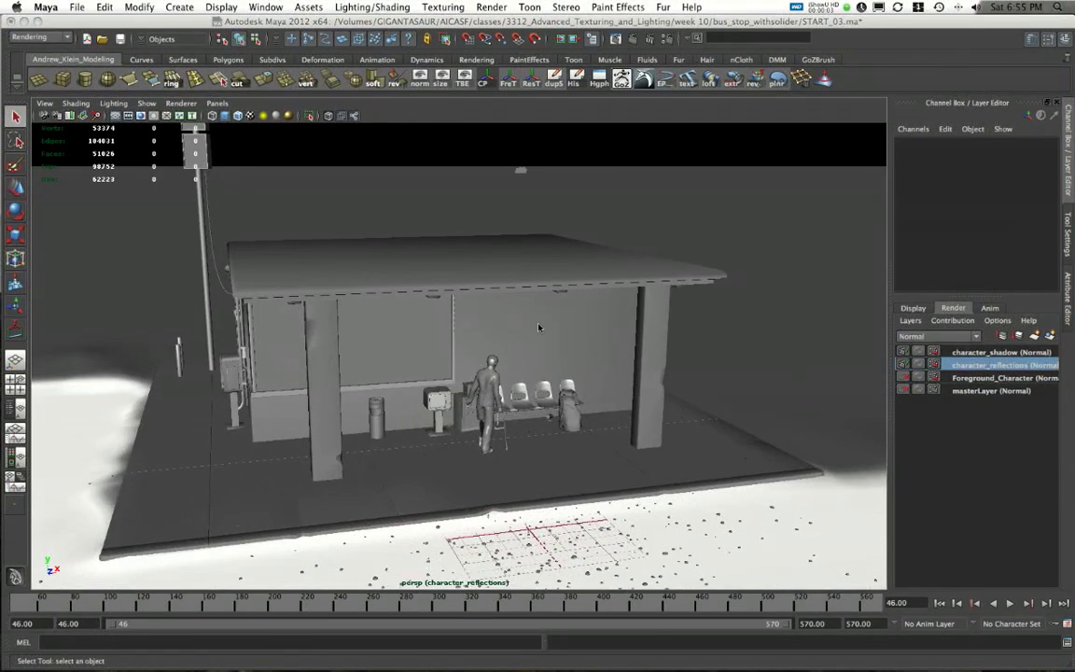
{"action": "right_click_drag", "start_coordinate": [540, 327], "coordinate": [595, 411], "text": "alt"}
{"action": "middle_click_drag", "start_coordinate": [595, 413], "coordinate": [580, 353], "text": "alt"}
{"action": "right_click_drag", "start_coordinate": [580, 353], "coordinate": [586, 358], "text": "alt"}
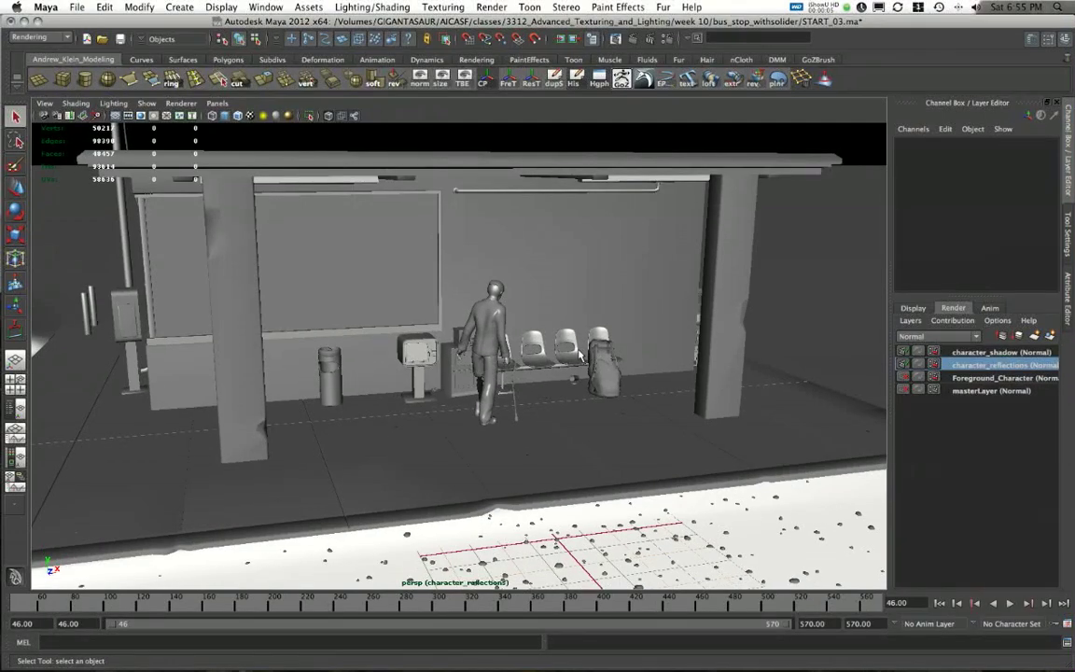
{"action": "left_click_drag", "start_coordinate": [571, 353], "coordinate": [470, 354], "text": "alt"}
{"action": "right_click_drag", "start_coordinate": [470, 354], "coordinate": [495, 382], "text": "alt"}
{"action": "middle_click_drag", "start_coordinate": [495, 382], "coordinate": [571, 413], "text": "alt"}
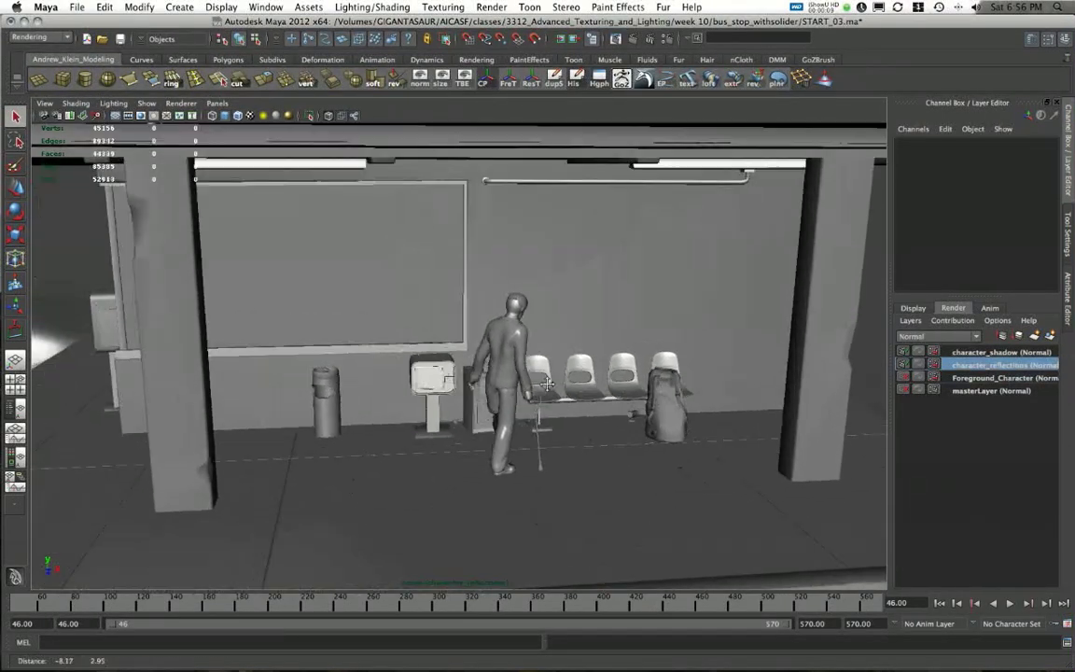
{"action": "left_click_drag", "start_coordinate": [570, 414], "coordinate": [389, 261], "text": "alt"}
{"action": "right_click_drag", "start_coordinate": [390, 261], "coordinate": [422, 292], "text": "alt"}
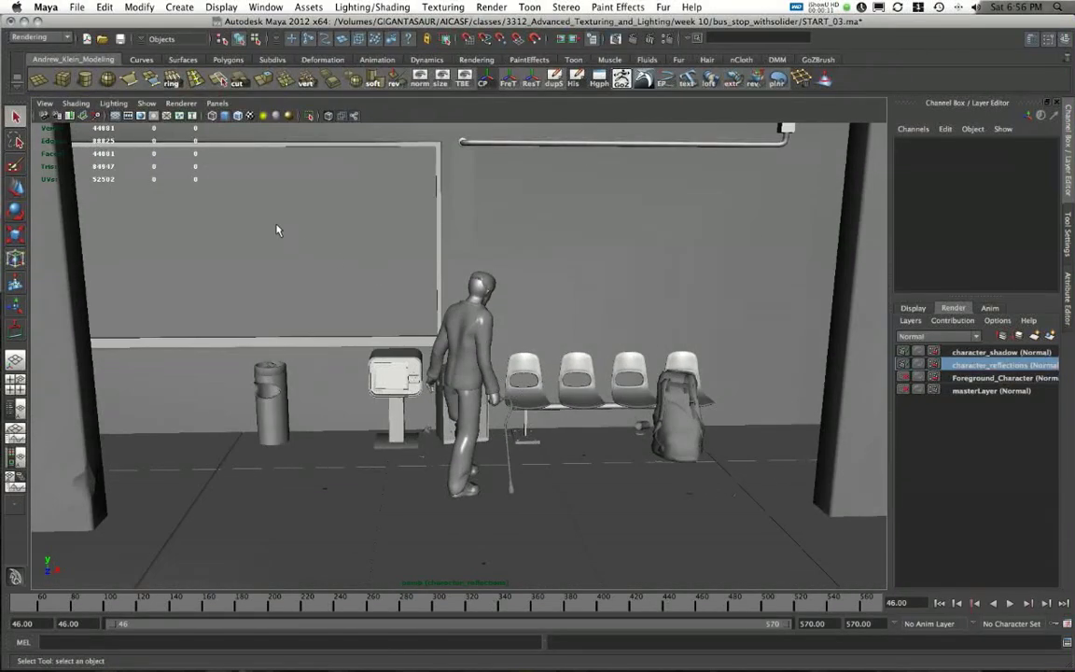
{"action": "right_click_drag", "start_coordinate": [391, 417], "coordinate": [434, 412], "text": "alt"}
{"action": "left_click_drag", "start_coordinate": [434, 413], "coordinate": [391, 333], "text": "alt"}
{"action": "left_click_drag", "start_coordinate": [292, 362], "coordinate": [392, 371], "text": "alt"}
{"action": "right_click_drag", "start_coordinate": [392, 372], "coordinate": [357, 363], "text": "alt"}
{"action": "middle_click_drag", "start_coordinate": [357, 363], "coordinate": [361, 312], "text": "alt"}
{"action": "right_click_drag", "start_coordinate": [361, 312], "coordinate": [366, 375], "text": "alt"}
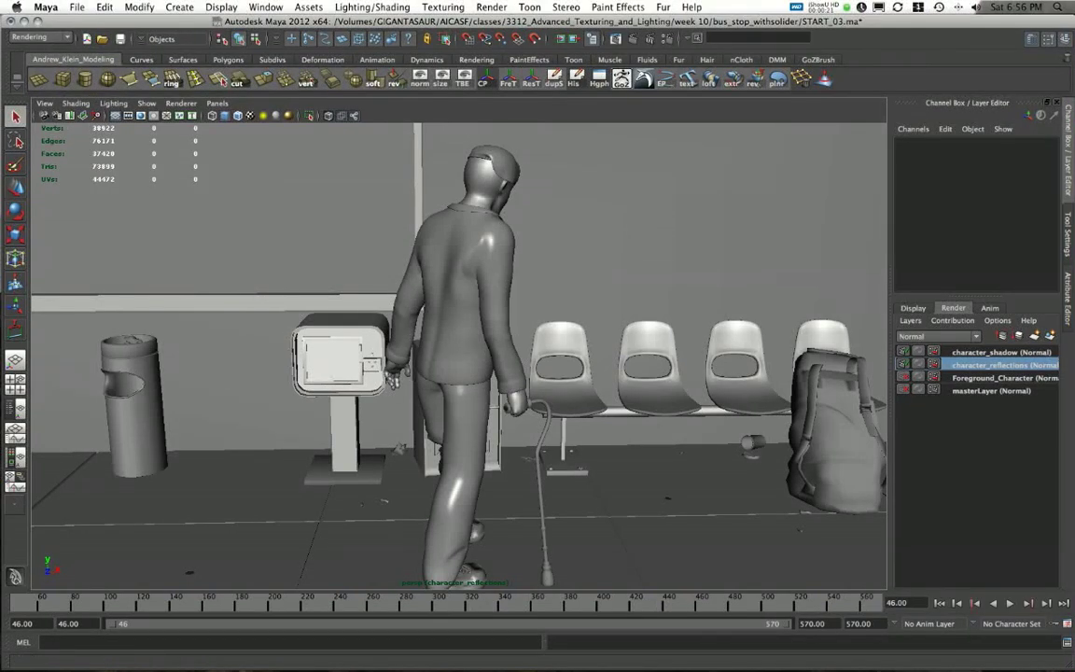
Switch to Finder and preview the rendered image masterLayer_MasterBeauty.046.tif
{"action": "key", "text": "super+Tab"}
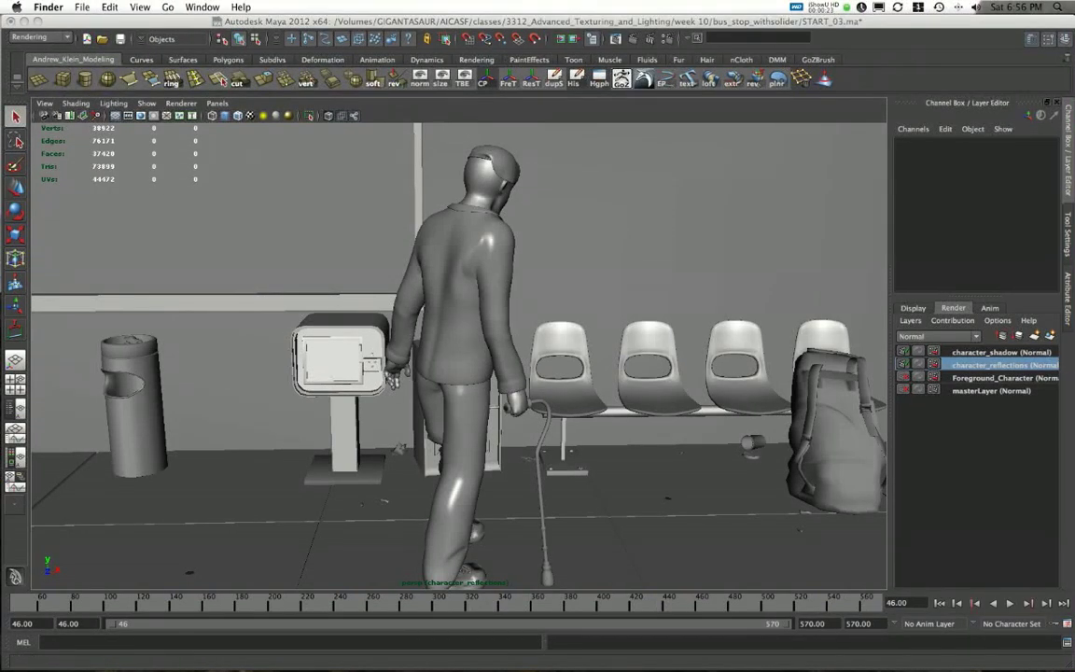
{"action": "key", "text": "space"}
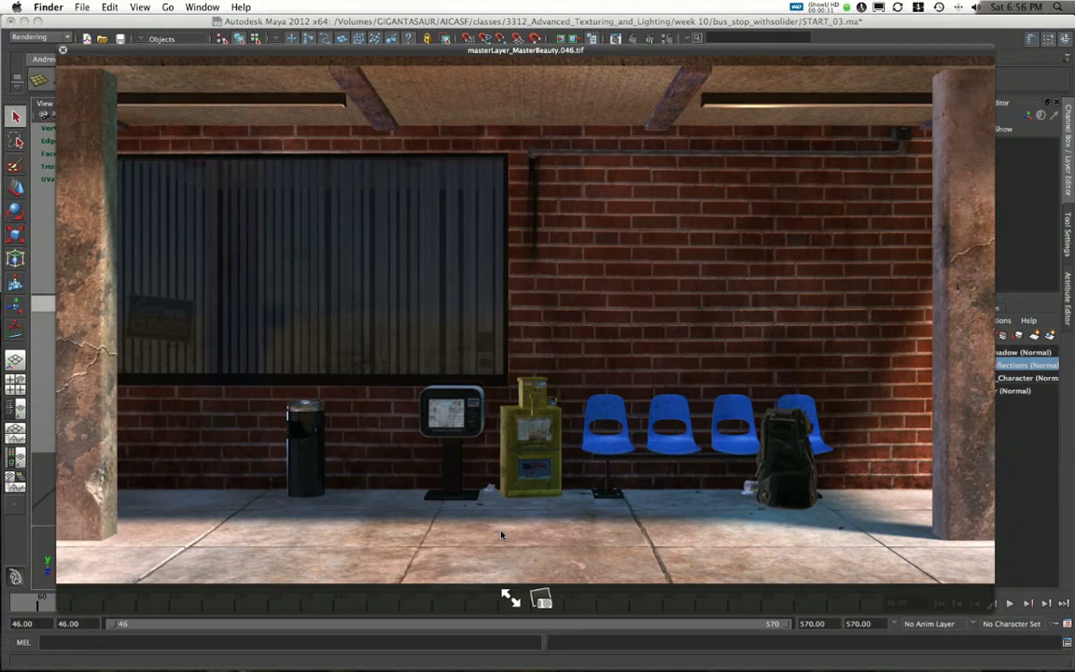
{"action": "key", "text": "space"}
Select the busstop_geo group in the Hypergraph Hierarchy in Maya and remove it from the character_reflections render layer
{"action": "right_click_drag", "start_coordinate": [604, 342], "coordinate": [481, 329], "text": "alt"}
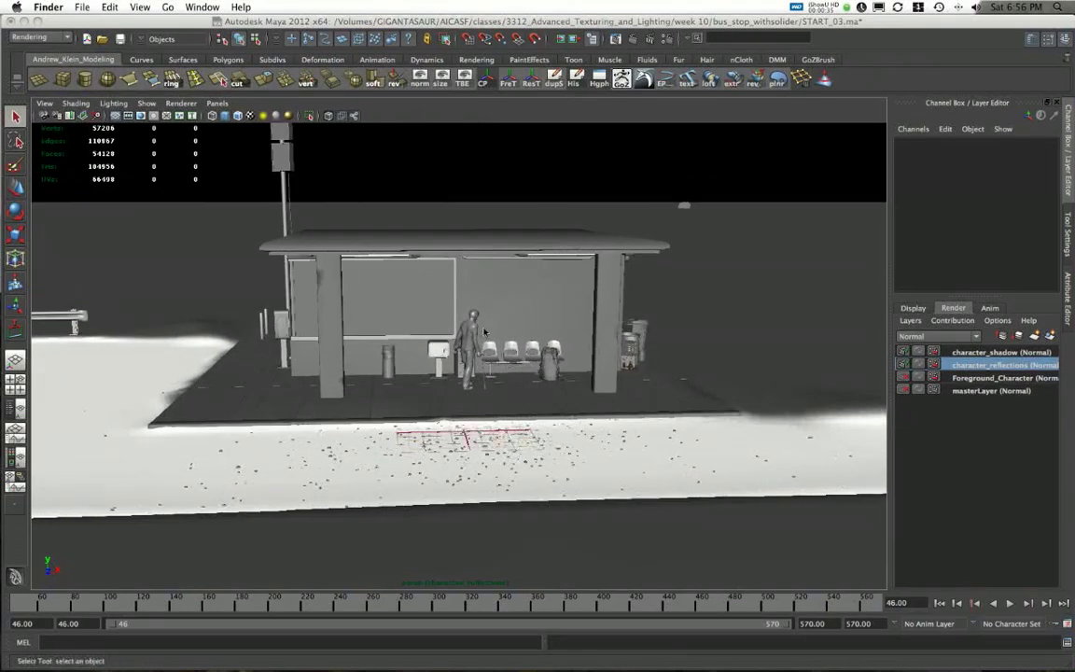
{"action": "left_click_drag", "start_coordinate": [478, 330], "coordinate": [466, 349], "text": "alt"}
{"action": "right_click_drag", "start_coordinate": [467, 349], "coordinate": [499, 355], "text": "alt"}
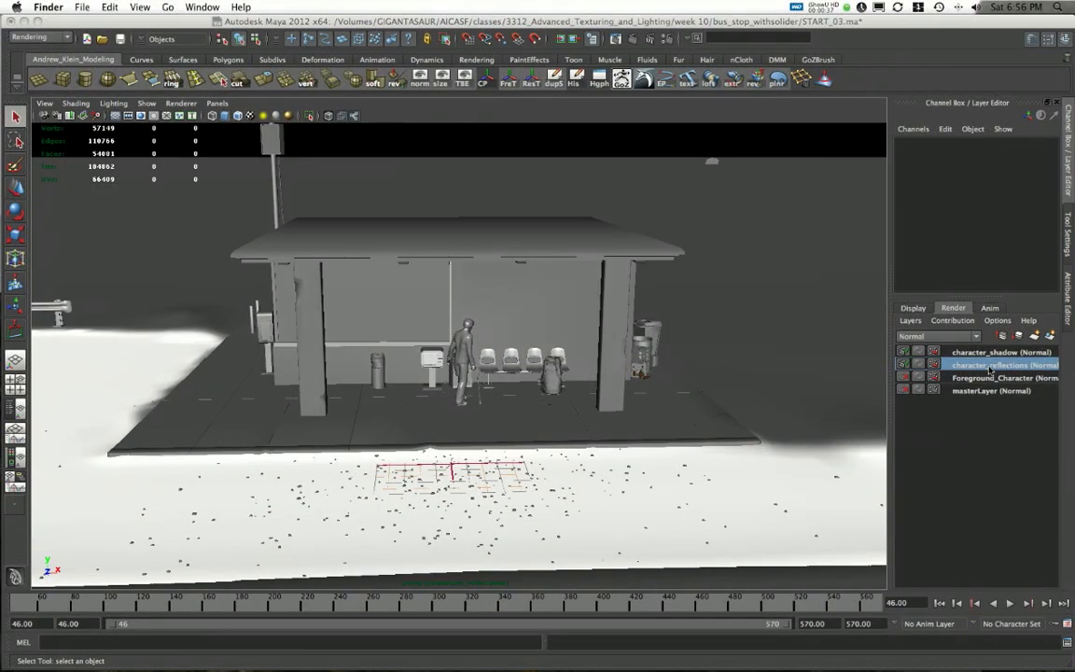
{"action": "left_click_drag", "start_coordinate": [678, 331], "coordinate": [487, 327], "text": "alt"}
{"action": "right_click_drag", "start_coordinate": [487, 326], "coordinate": [391, 344], "text": "alt"}
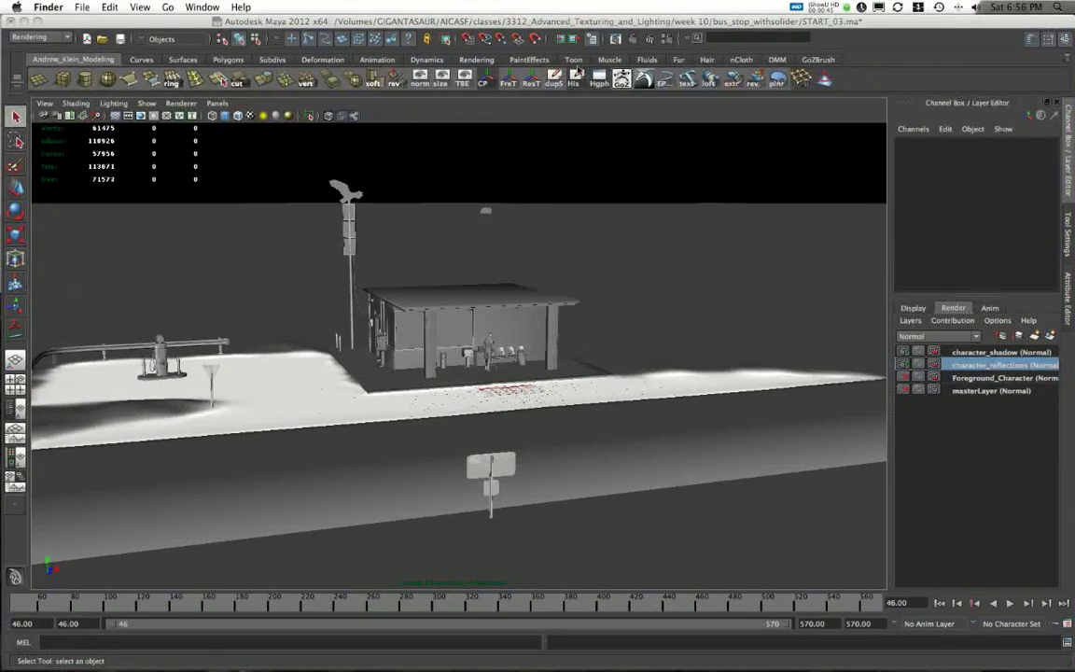
{"action": "left_click", "coordinate": [602, 82]}
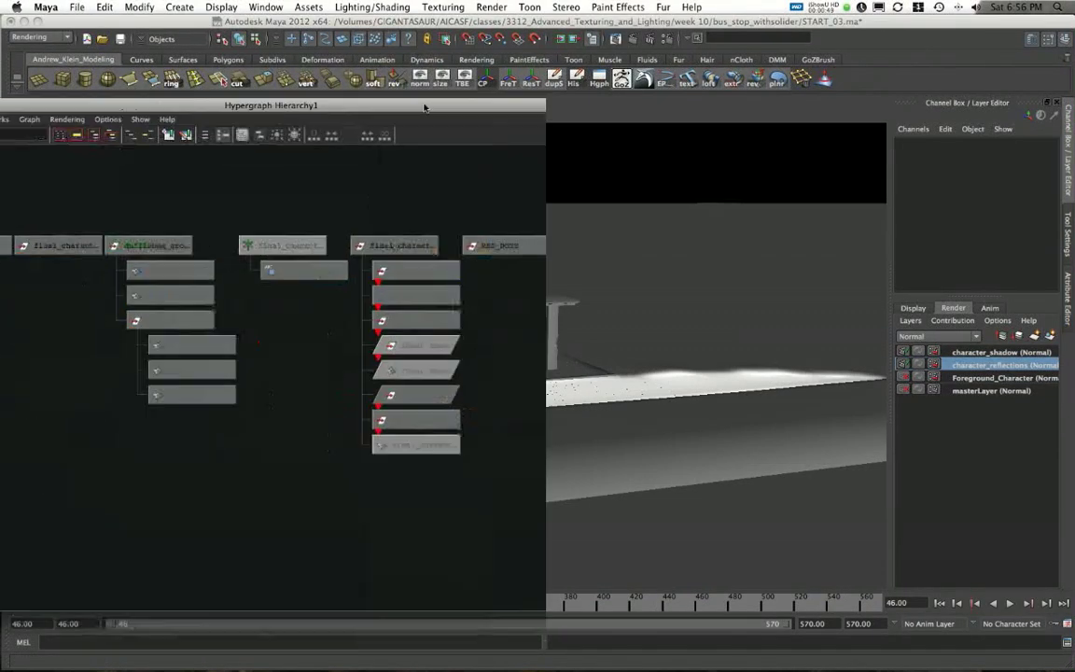
{"action": "left_click_drag", "start_coordinate": [425, 106], "coordinate": [544, 91]}
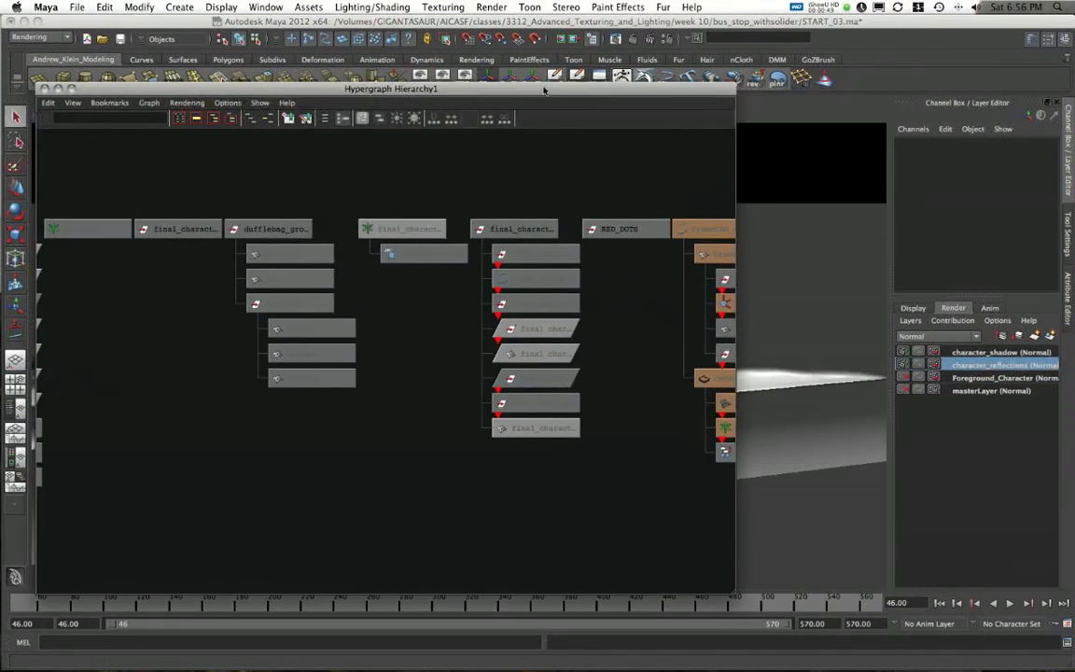
{"action": "right_click_drag", "start_coordinate": [644, 311], "coordinate": [336, 333], "text": "alt"}
{"action": "middle_click_drag", "start_coordinate": [336, 333], "coordinate": [509, 302], "text": "alt"}
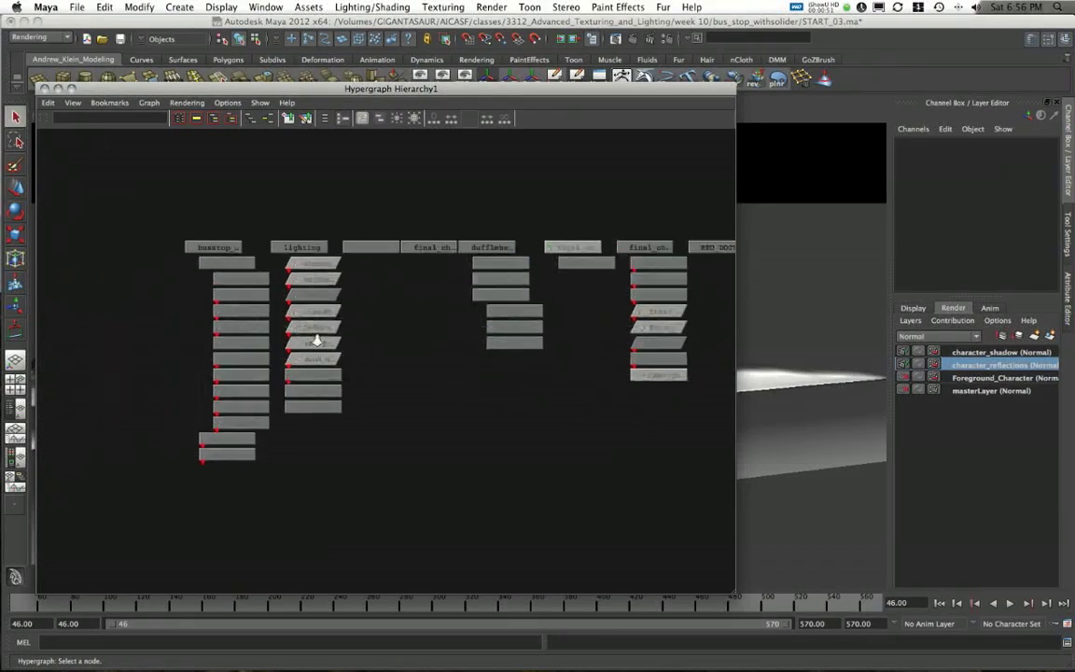
{"action": "left_click", "coordinate": [207, 242]}
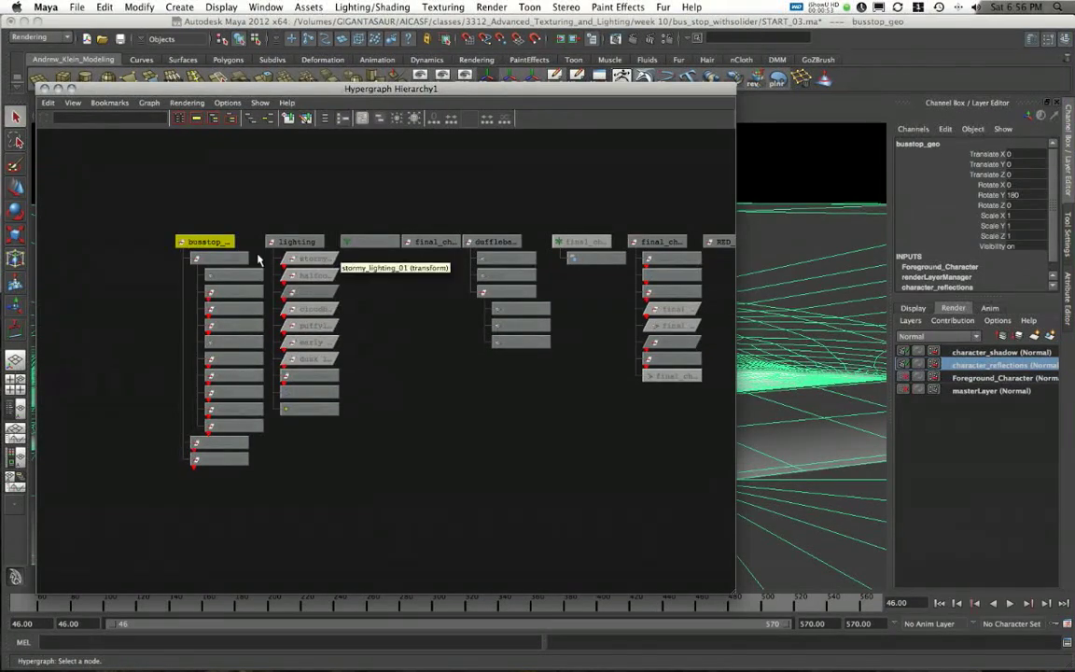
{"action": "right_click", "coordinate": [969, 365]}
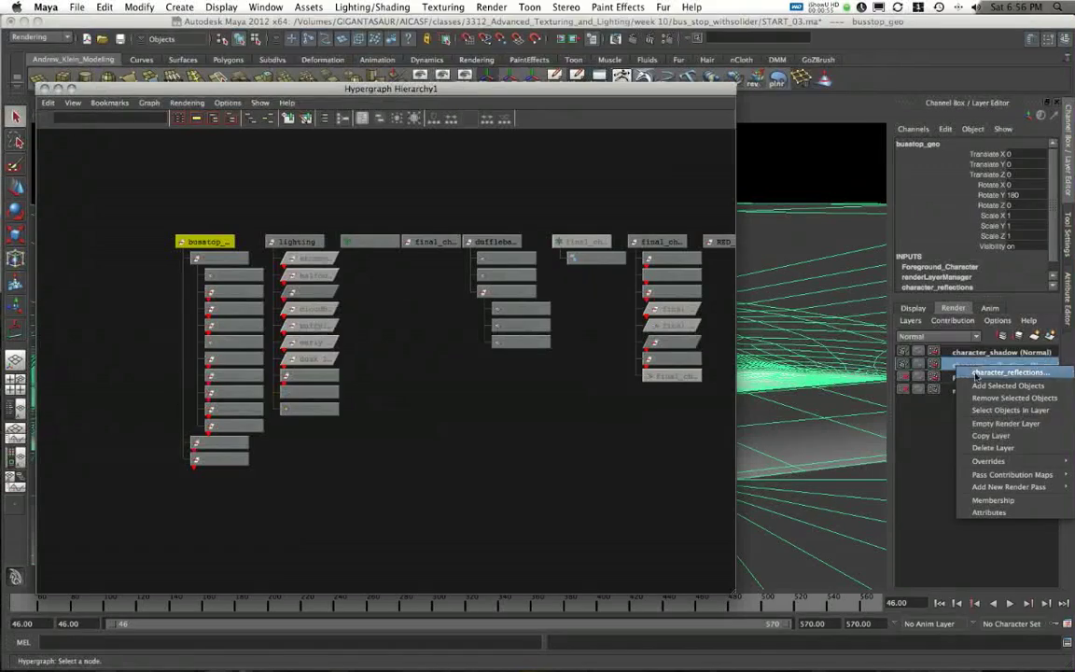
{"action": "left_click", "coordinate": [985, 399]}
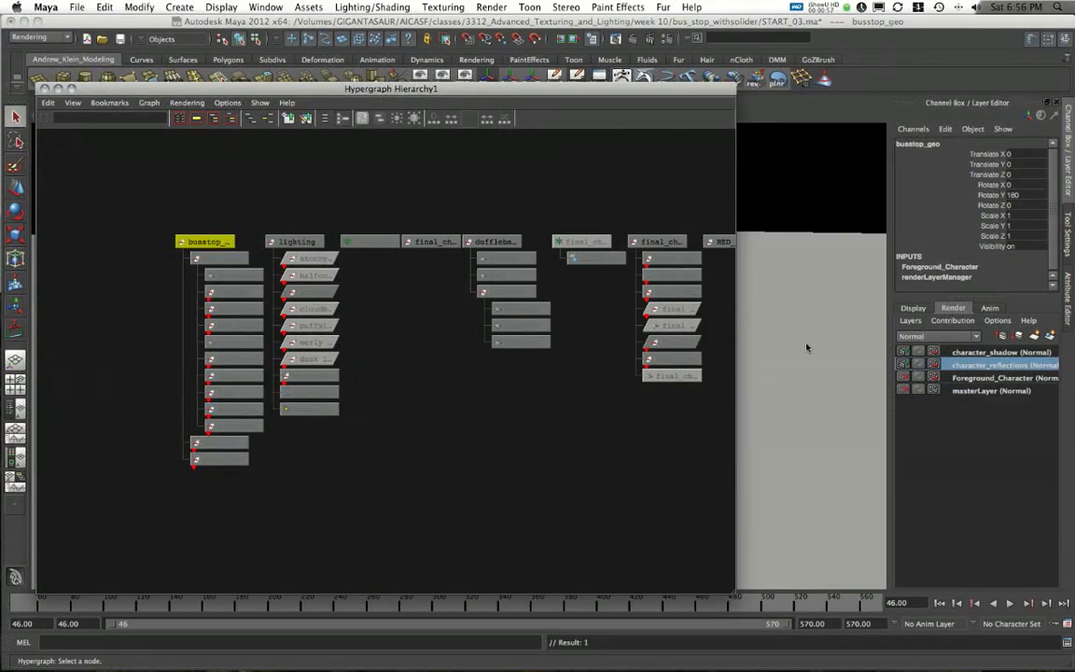
Remove the skydomes group and all eight skydome geometry nodes inside it from the character_reflections render layer
{"action": "scroll", "coordinate": [417, 324], "scroll_direction": "up", "scroll_amount": 2}
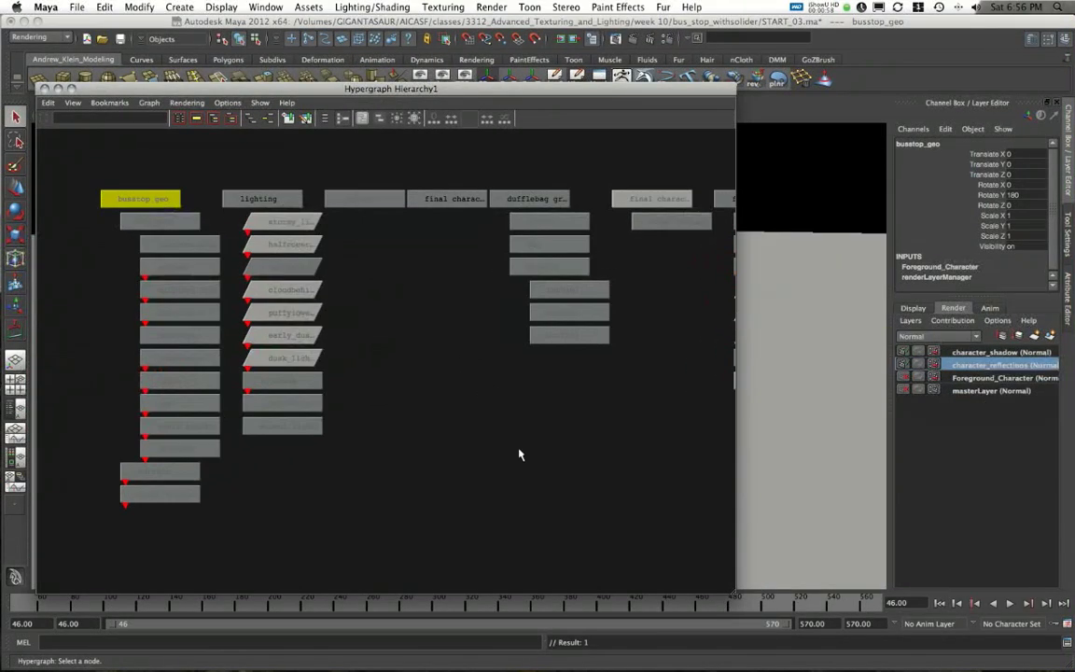
{"action": "left_click", "coordinate": [274, 381]}
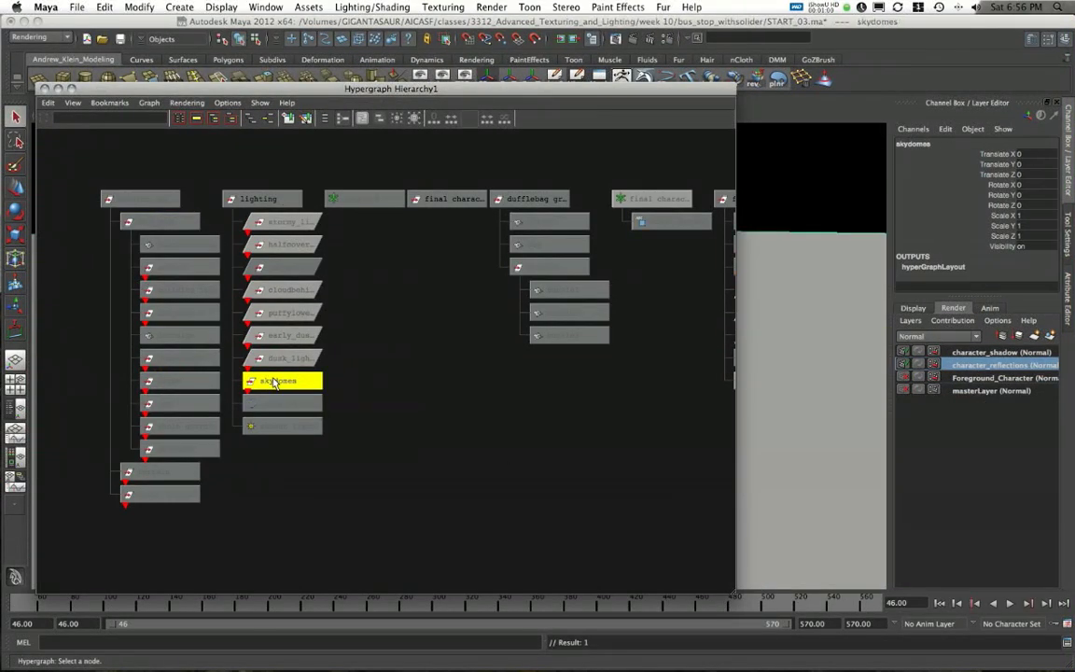
{"action": "right_click", "coordinate": [998, 365]}
{"action": "left_click", "coordinate": [1003, 385]}
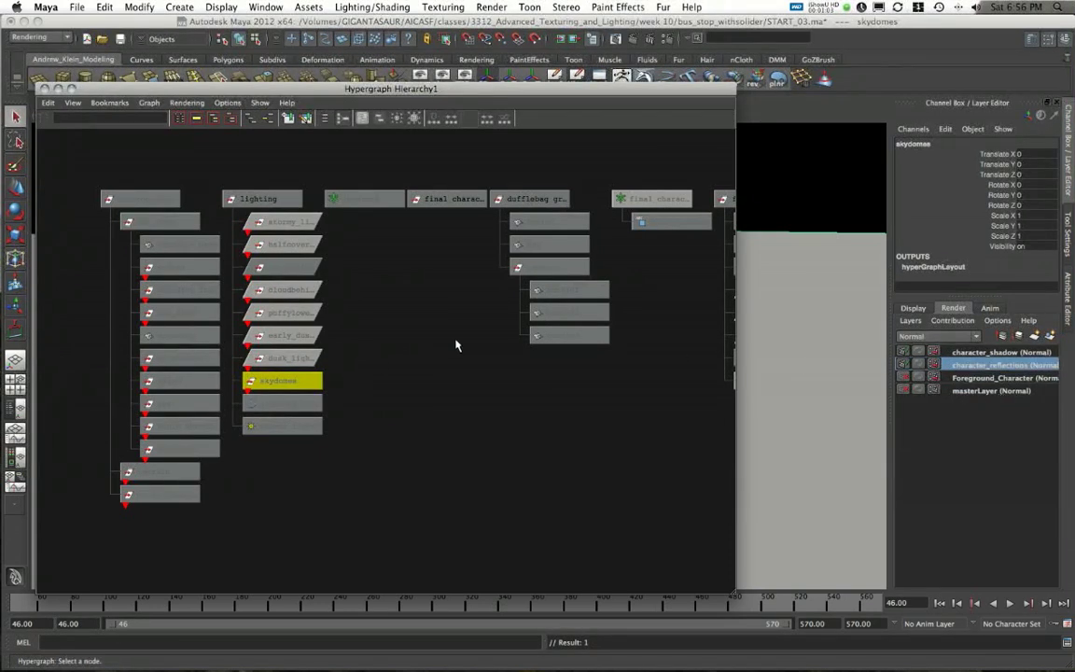
{"action": "double_click", "coordinate": [310, 379]}
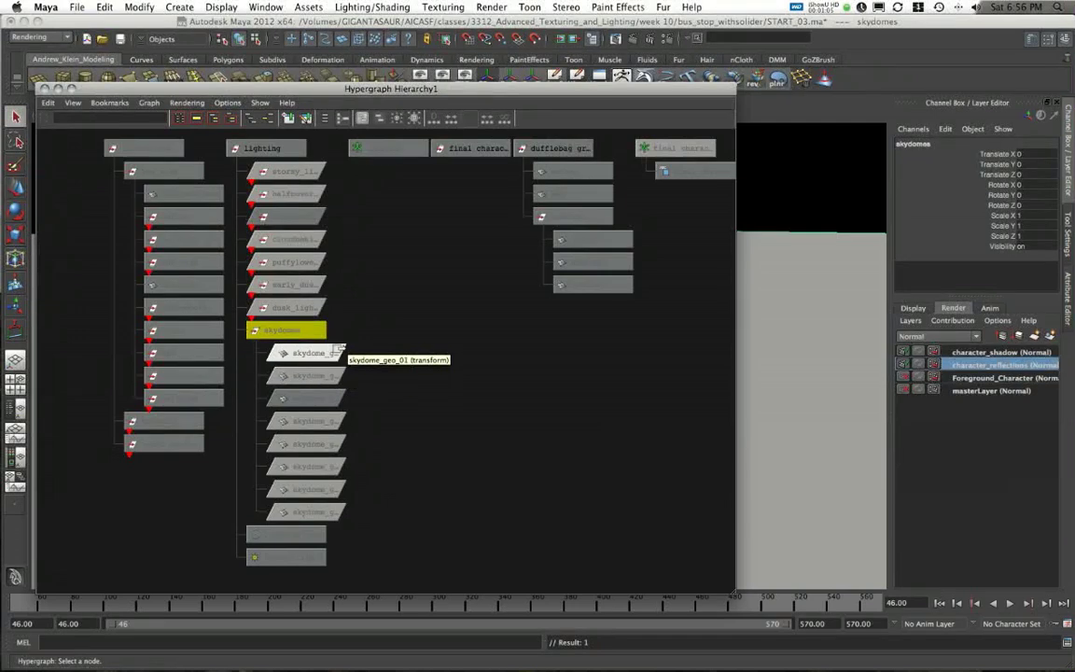
{"action": "left_click_drag", "start_coordinate": [343, 347], "coordinate": [310, 462]}
{"action": "left_click_drag", "start_coordinate": [306, 512], "coordinate": [308, 515]}
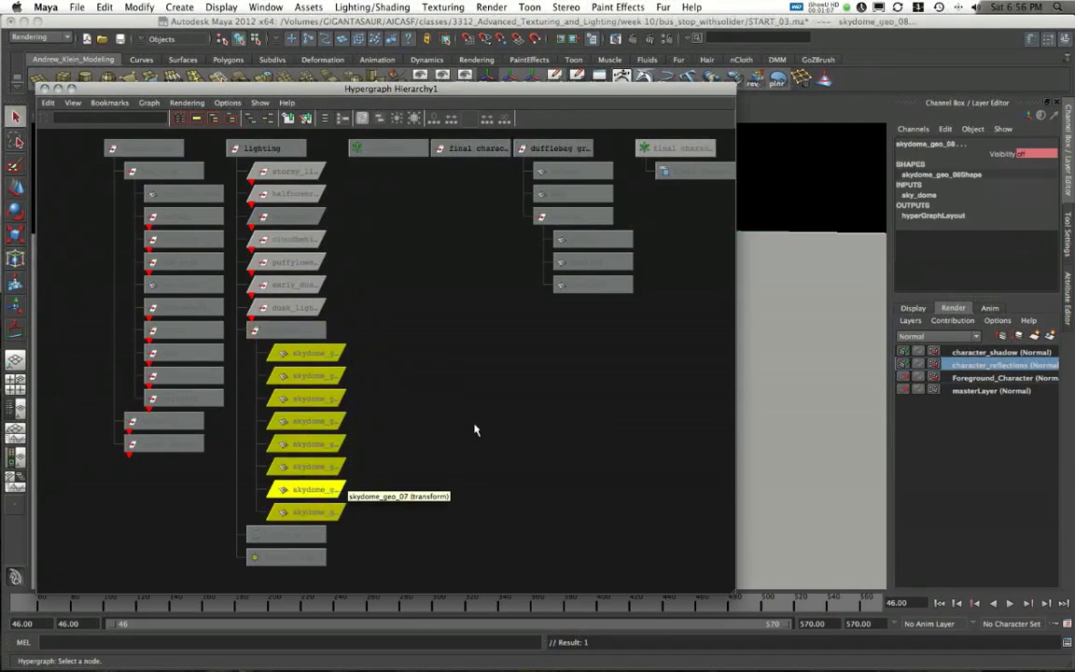
{"action": "right_click", "coordinate": [994, 370]}
{"action": "left_click", "coordinate": [1007, 399]}
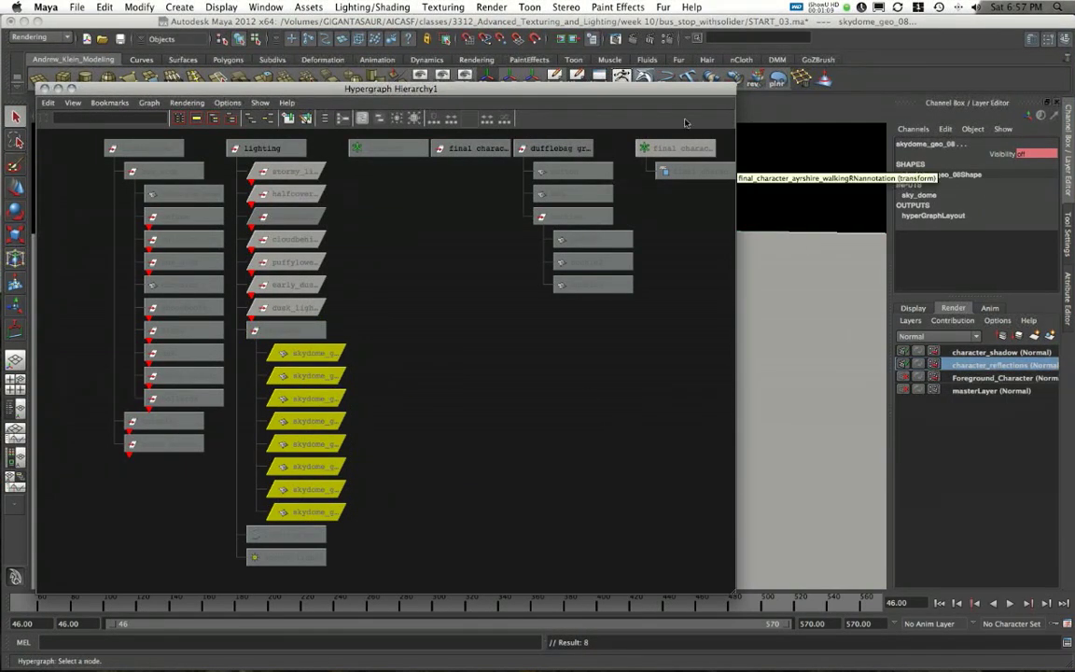
Remove the top-level lighting group from the character_reflections render layer
{"action": "left_click_drag", "start_coordinate": [670, 91], "coordinate": [635, 155]}
{"action": "left_click", "coordinate": [233, 204]}
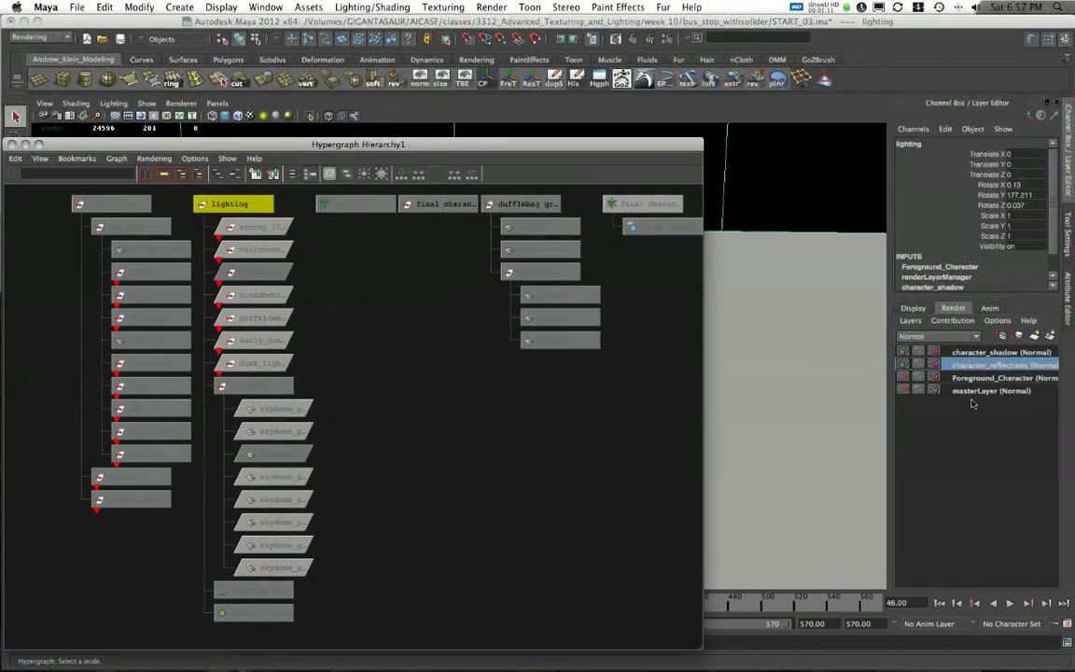
{"action": "right_click", "coordinate": [974, 367]}
{"action": "left_click", "coordinate": [997, 398]}
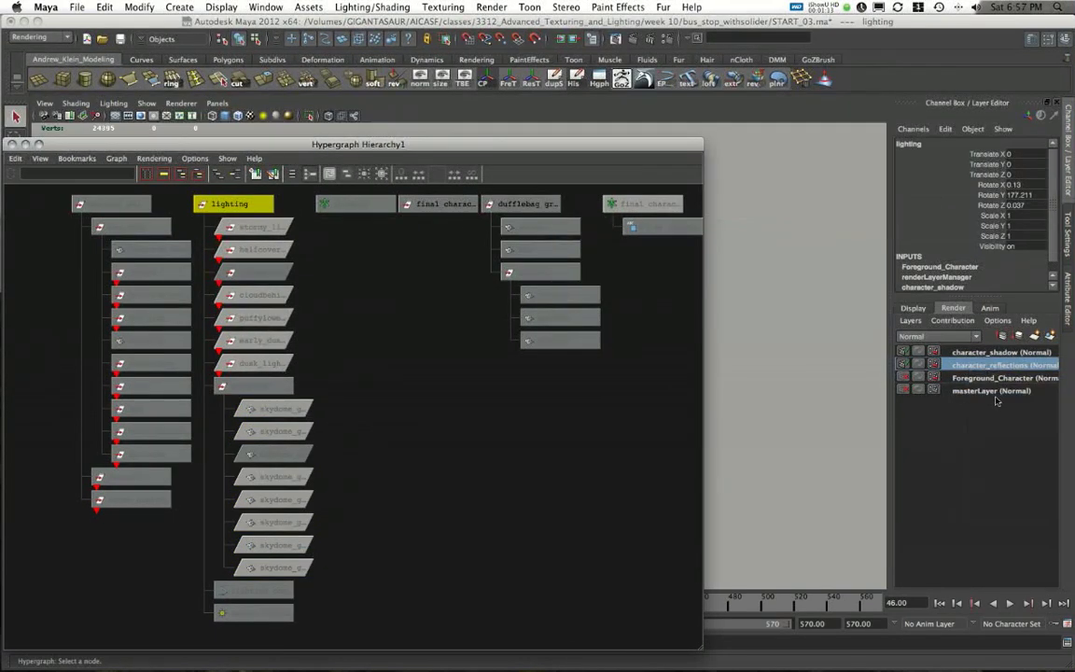
Add the largepuffs_lighting_03 node from the lighting group to the character_reflections render layer and clear the selection
{"action": "left_click_drag", "start_coordinate": [391, 144], "coordinate": [341, 408]}
{"action": "right_click_drag", "start_coordinate": [429, 325], "coordinate": [635, 299], "text": "alt"}
{"action": "middle_click_drag", "start_coordinate": [560, 340], "coordinate": [545, 295], "text": "alt"}
{"action": "right_click_drag", "start_coordinate": [545, 295], "coordinate": [547, 375], "text": "alt"}
{"action": "left_click_drag", "start_coordinate": [530, 410], "coordinate": [616, 291]}
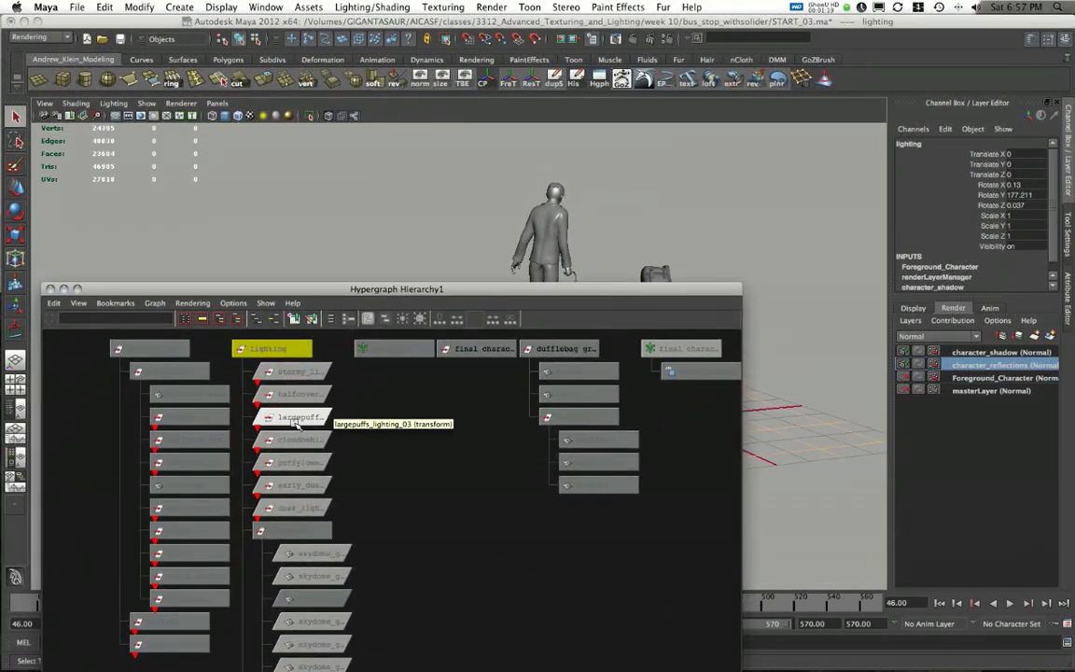
{"action": "left_click", "coordinate": [295, 420]}
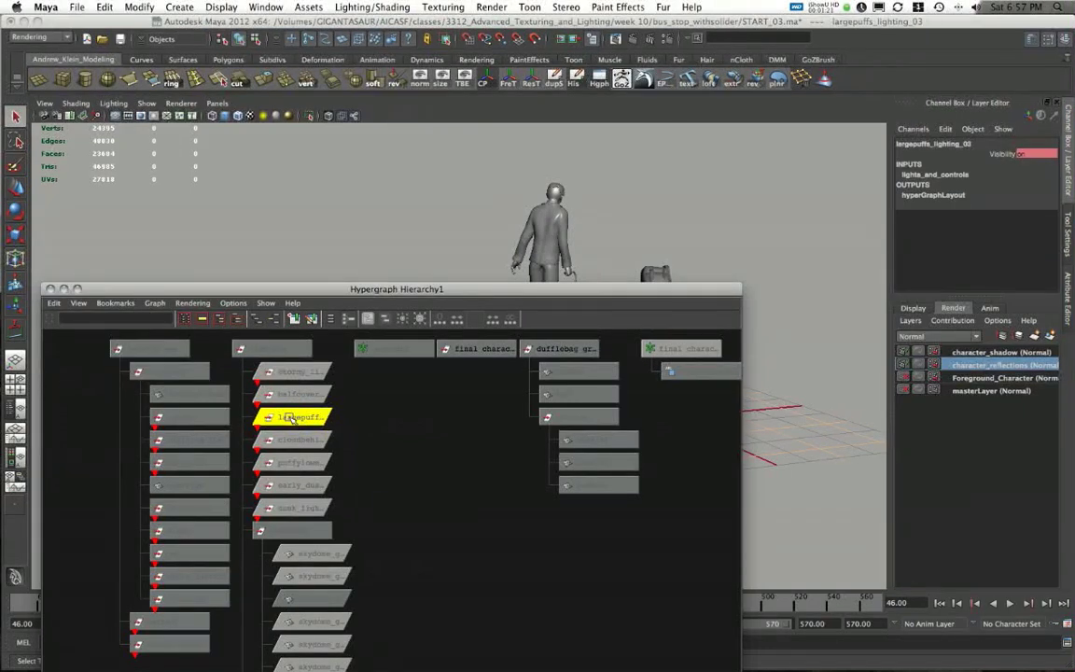
{"action": "left_click_drag", "start_coordinate": [336, 288], "coordinate": [380, 445]}
{"action": "scroll", "coordinate": [450, 213], "scroll_direction": "down", "scroll_amount": 5}
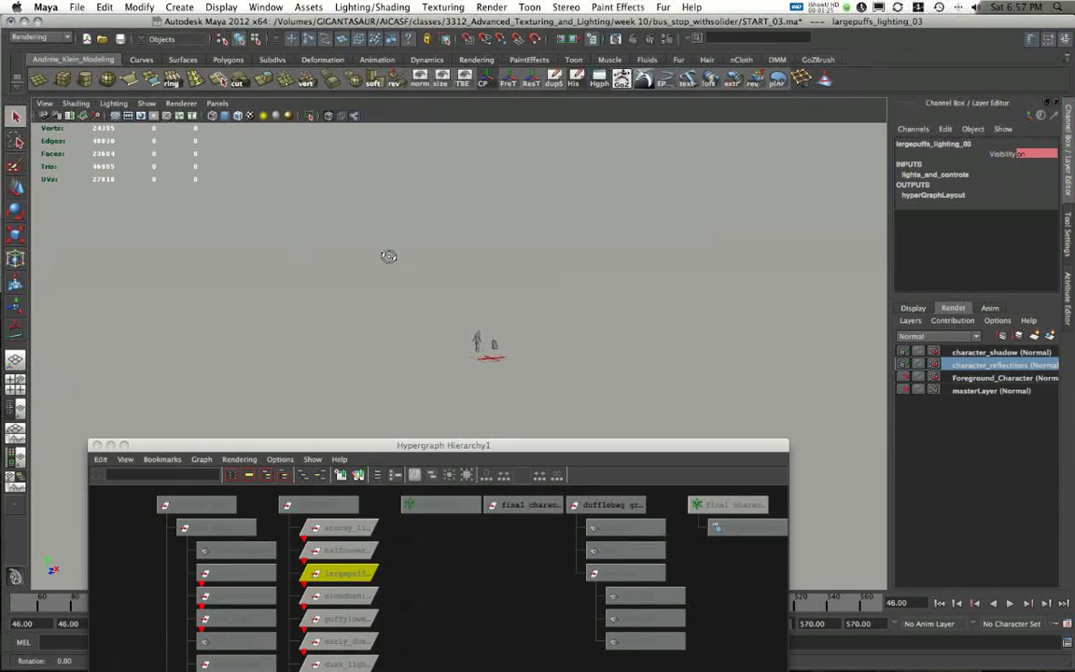
{"action": "left_click_drag", "start_coordinate": [391, 445], "coordinate": [382, 431]}
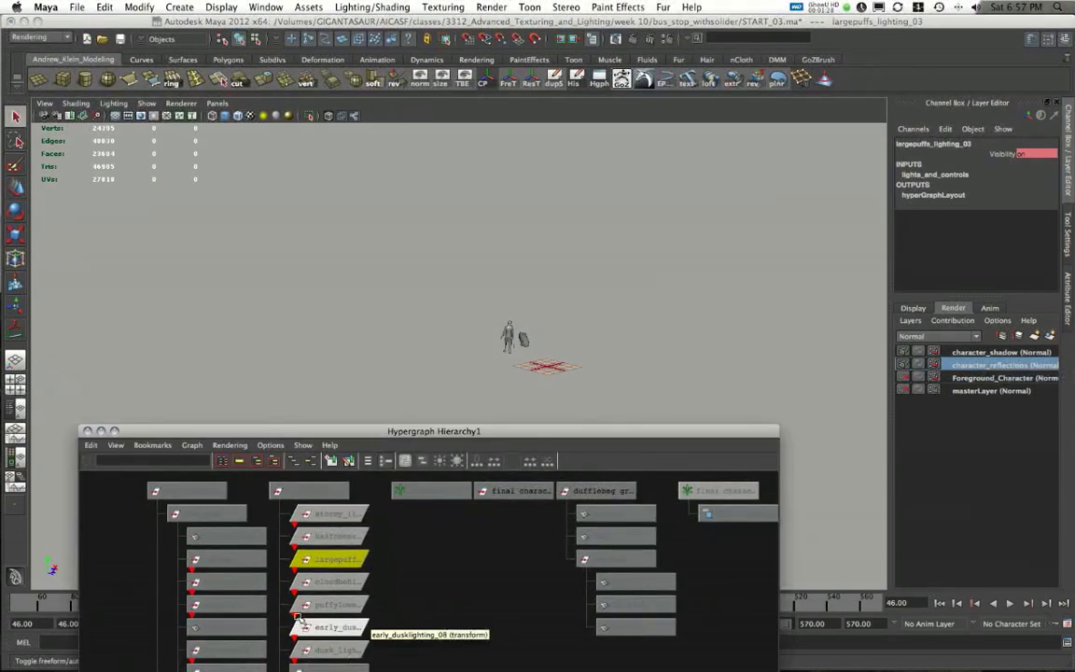
{"action": "right_click", "coordinate": [966, 369]}
{"action": "left_click", "coordinate": [977, 387]}
{"action": "scroll", "coordinate": [451, 279], "scroll_direction": "down", "scroll_amount": 2}
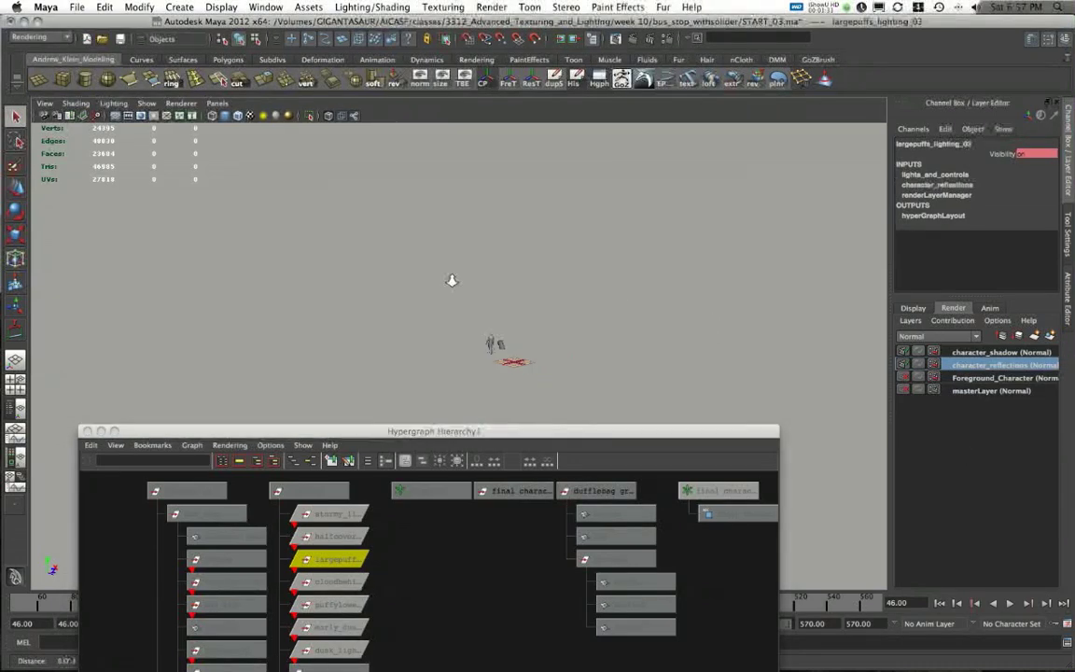
{"action": "left_click", "coordinate": [498, 301]}
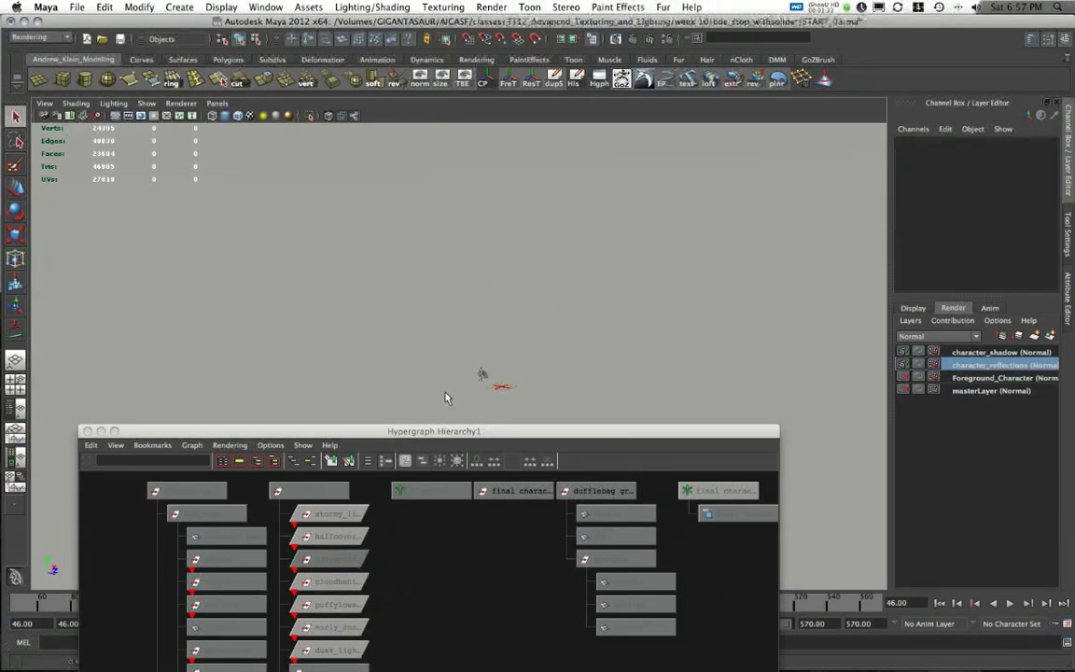
Collapse the skydomes hierarchy and add the whole lighting group to the character_reflections render layer
{"action": "left_click", "coordinate": [338, 561]}
{"action": "left_click", "coordinate": [327, 491]}
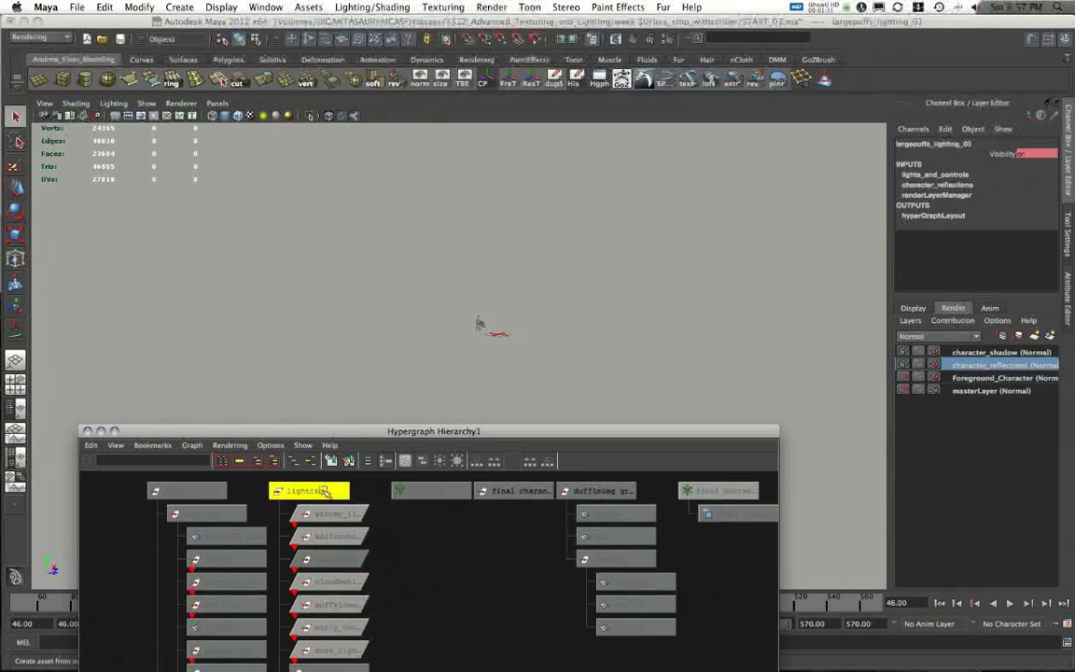
{"action": "middle_click_drag", "start_coordinate": [359, 501], "coordinate": [351, 442], "text": "alt"}
{"action": "scroll", "coordinate": [384, 623], "scroll_direction": "down", "scroll_amount": 1}
{"action": "double_click", "coordinate": [336, 619]}
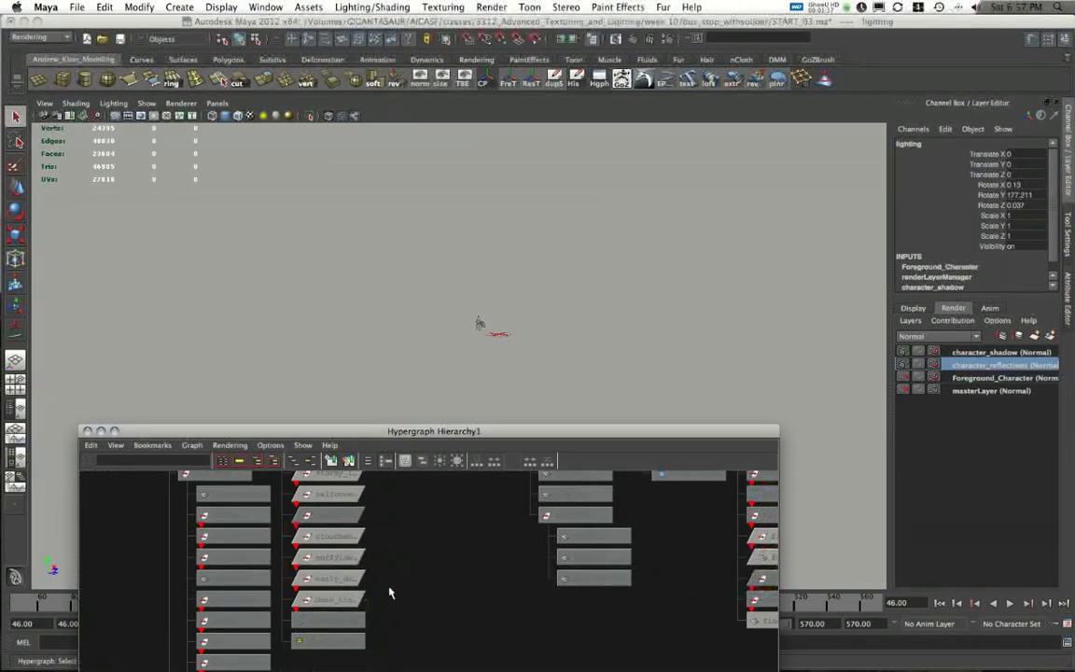
{"action": "middle_click_drag", "start_coordinate": [389, 591], "coordinate": [376, 668], "text": "alt"}
{"action": "left_click", "coordinate": [310, 520]}
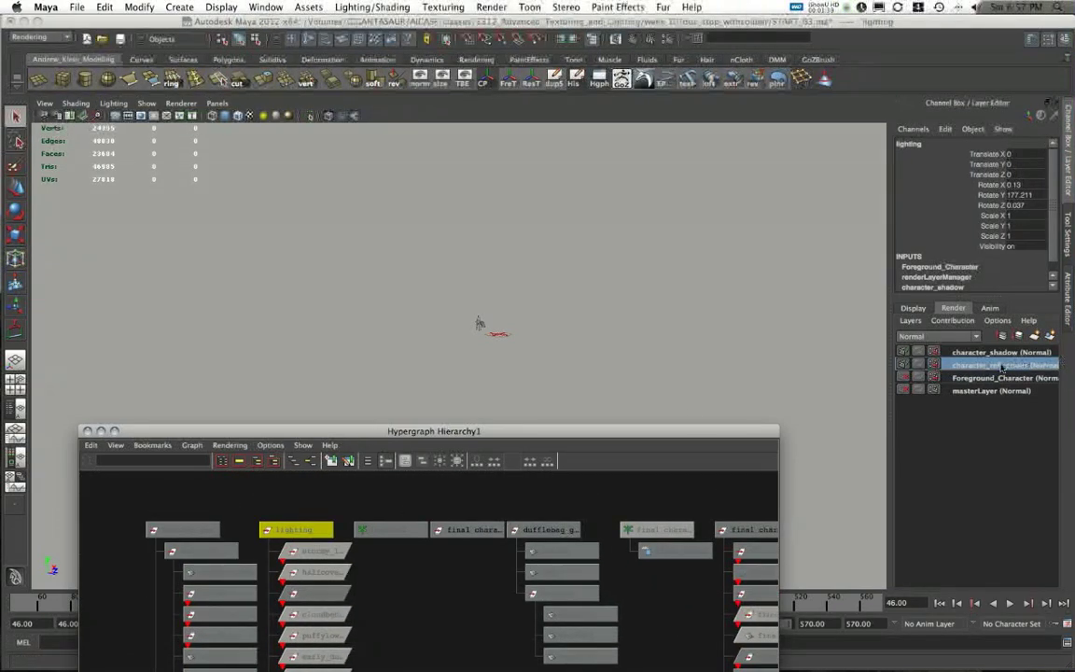
{"action": "right_click", "coordinate": [963, 366]}
{"action": "left_click", "coordinate": [972, 384]}
{"action": "right_click_drag", "start_coordinate": [532, 286], "coordinate": [564, 294], "text": "alt"}
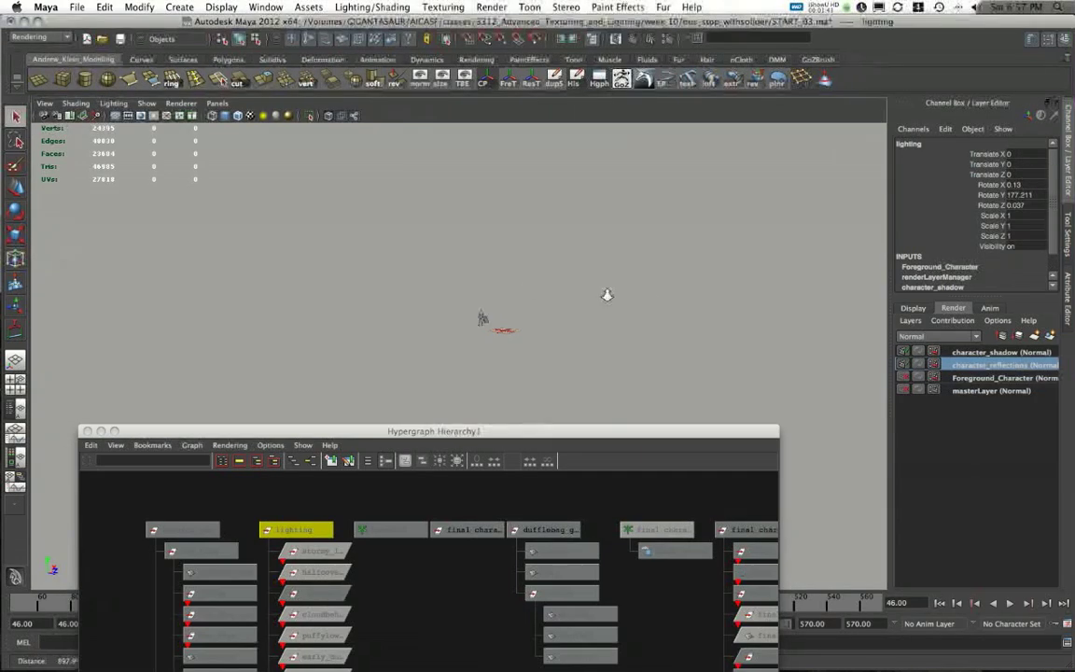
{"action": "right_click_drag", "start_coordinate": [420, 220], "coordinate": [577, 304], "text": "alt"}
{"action": "middle_click_drag", "start_coordinate": [577, 304], "coordinate": [490, 401], "text": "alt"}
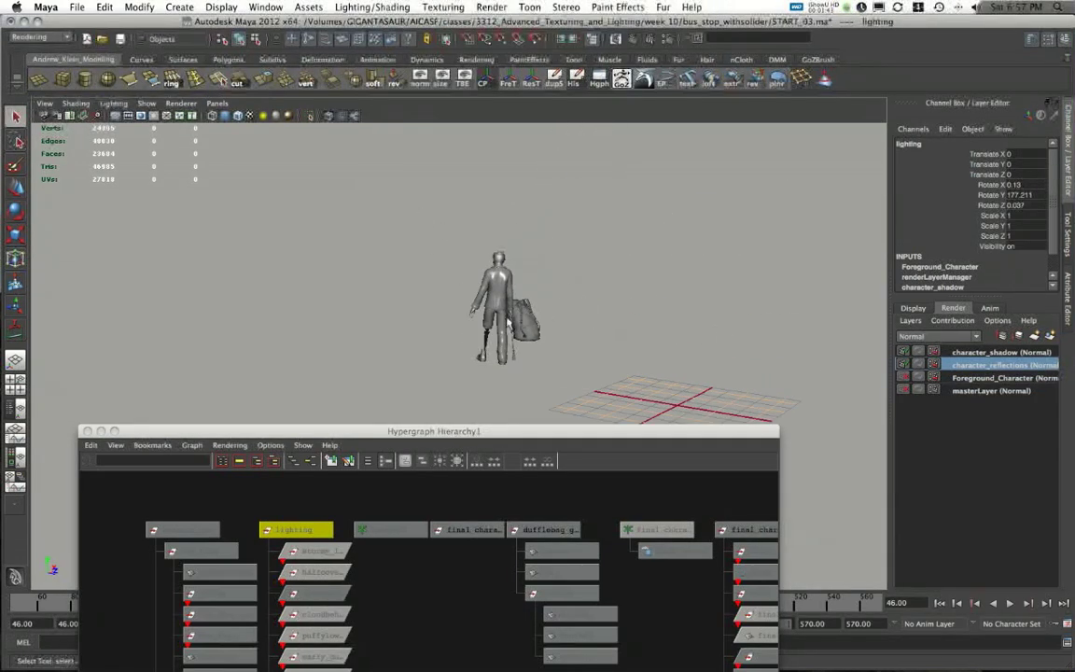
{"action": "right_click_drag", "start_coordinate": [471, 294], "coordinate": [534, 312], "text": "alt"}
{"action": "left_click", "coordinate": [154, 104]}
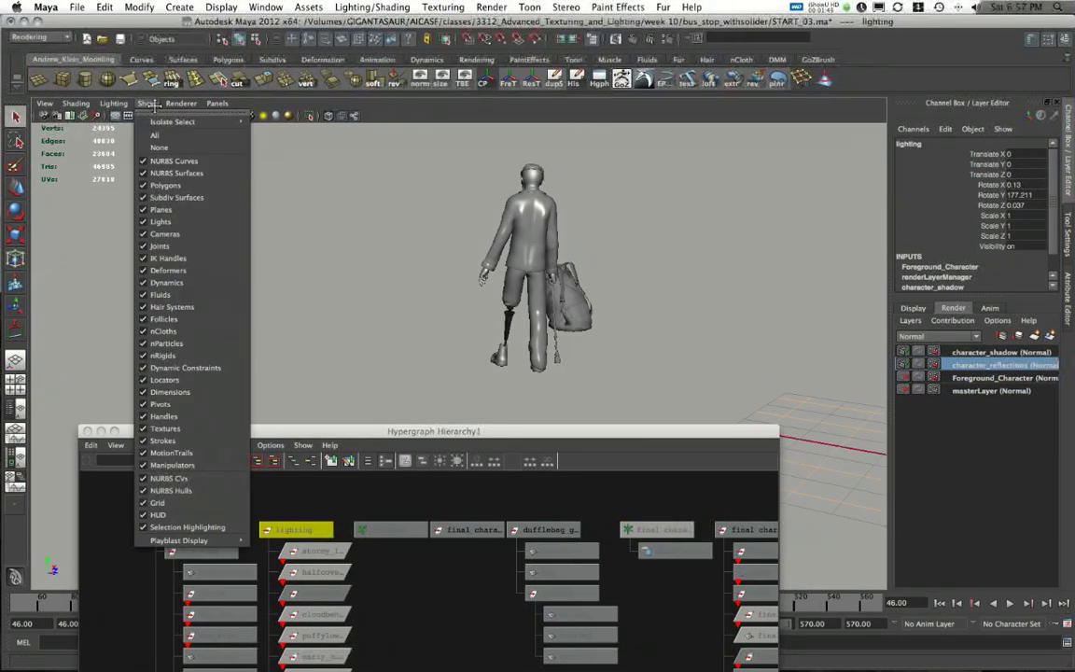
{"action": "left_click", "coordinate": [446, 189]}
{"action": "right_click_drag", "start_coordinate": [623, 264], "coordinate": [532, 298], "text": "alt"}
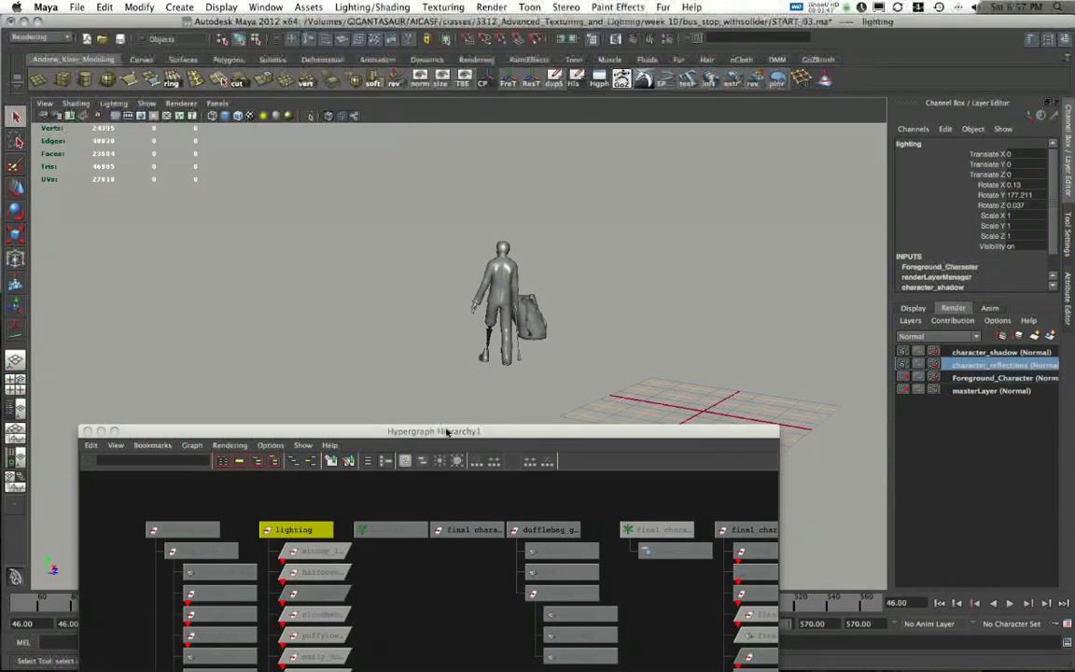
Examine the scene hierarchy and bus stop geometry with masterLayer active, and return to the character_reflections render layer
{"action": "left_click_drag", "start_coordinate": [447, 431], "coordinate": [416, 147]}
{"action": "right_click_drag", "start_coordinate": [476, 409], "coordinate": [454, 382], "text": "alt"}
{"action": "middle_click_drag", "start_coordinate": [453, 381], "coordinate": [407, 362], "text": "alt"}
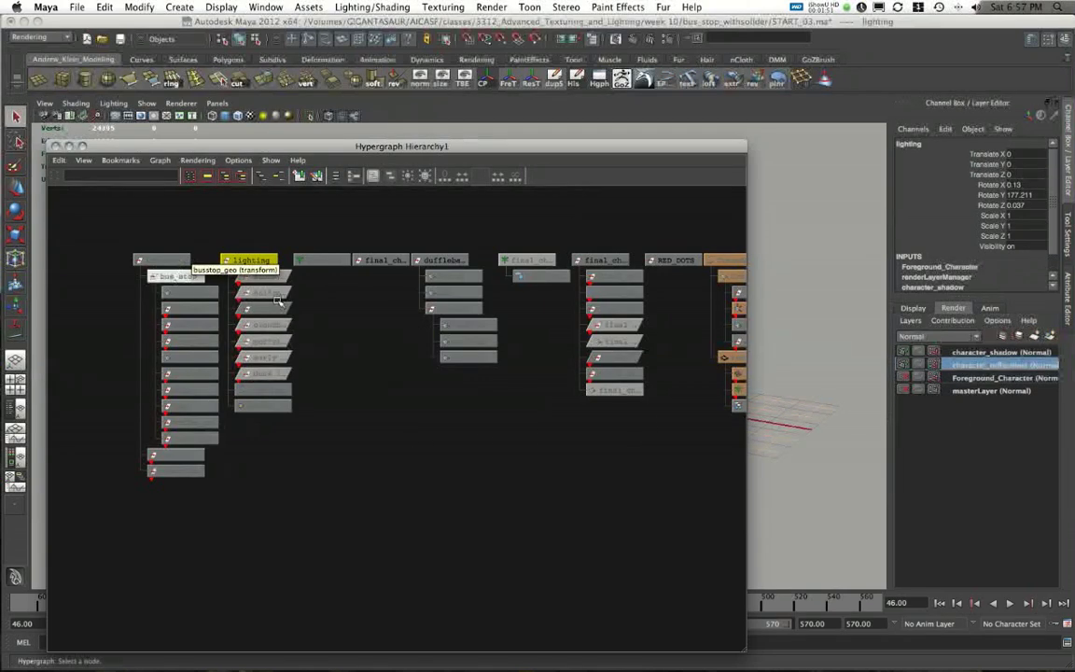
{"action": "left_click", "coordinate": [980, 390]}
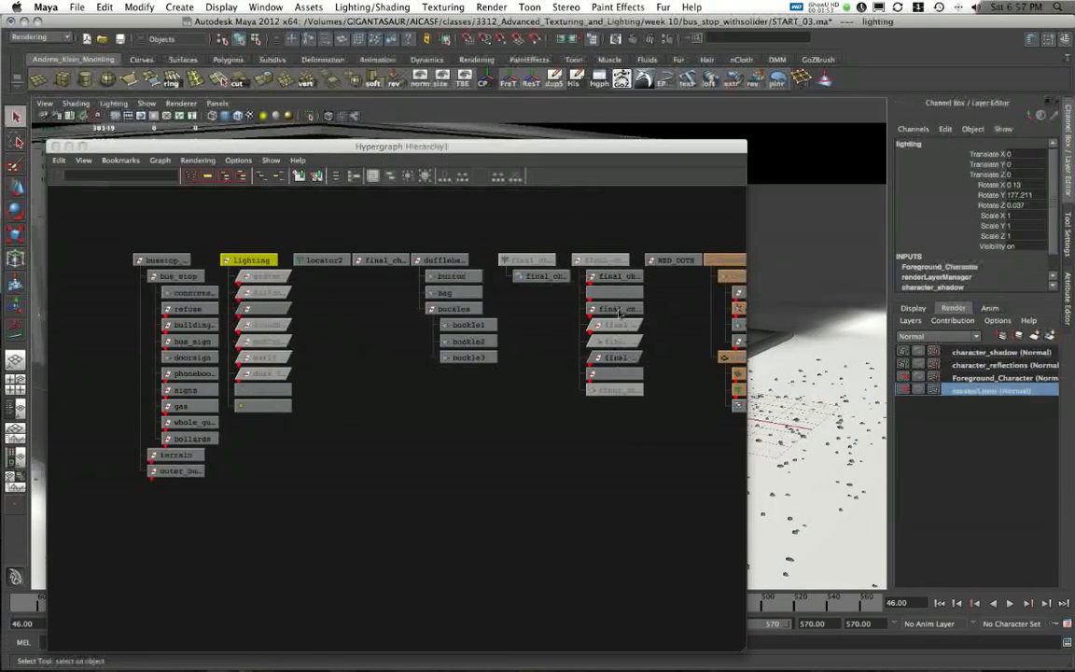
{"action": "left_click_drag", "start_coordinate": [641, 143], "coordinate": [587, 481]}
{"action": "right_click_drag", "start_coordinate": [399, 285], "coordinate": [373, 238], "text": "alt"}
{"action": "left_click_drag", "start_coordinate": [373, 237], "coordinate": [415, 260], "text": "alt"}
{"action": "middle_click_drag", "start_coordinate": [415, 260], "coordinate": [431, 278], "text": "alt"}
{"action": "right_click_drag", "start_coordinate": [431, 279], "coordinate": [495, 326], "text": "alt"}
{"action": "left_click", "coordinate": [989, 365]}
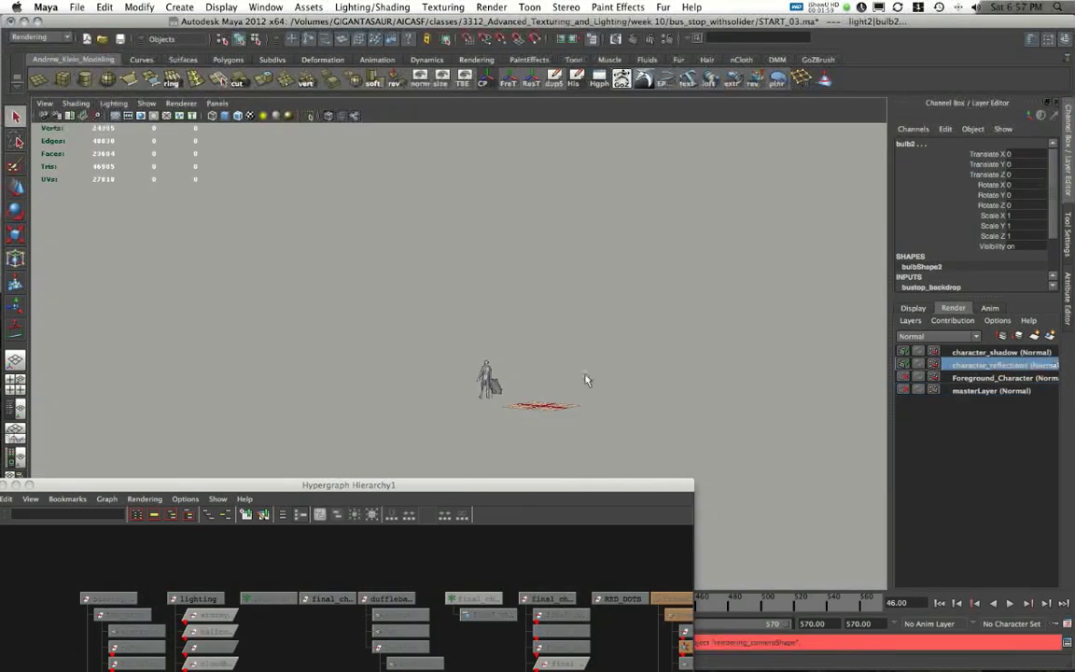
Add the concrete base, refuse and building_itself nodes of the bus_stop group to the character_reflections render layer
{"action": "left_click_drag", "start_coordinate": [511, 488], "coordinate": [543, 324]}
{"action": "left_click_drag", "start_coordinate": [518, 256], "coordinate": [504, 78], "text": "alt"}
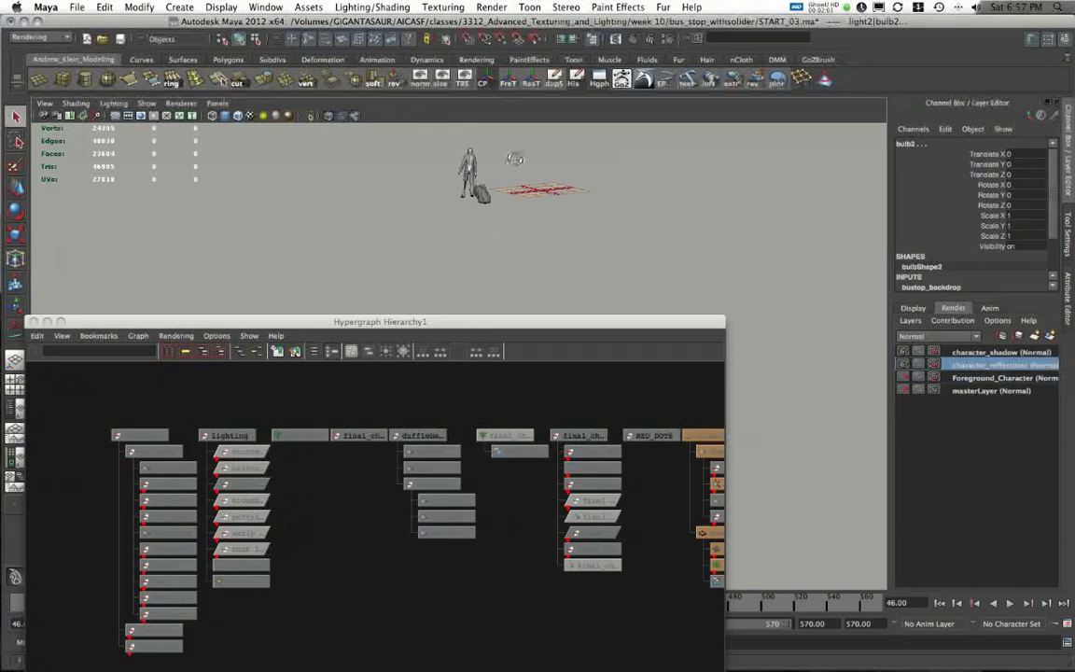
{"action": "left_click_drag", "start_coordinate": [514, 156], "coordinate": [519, 194], "text": "alt"}
{"action": "right_click_drag", "start_coordinate": [519, 194], "coordinate": [525, 235], "text": "alt"}
{"action": "left_click_drag", "start_coordinate": [526, 234], "coordinate": [518, 247], "text": "alt"}
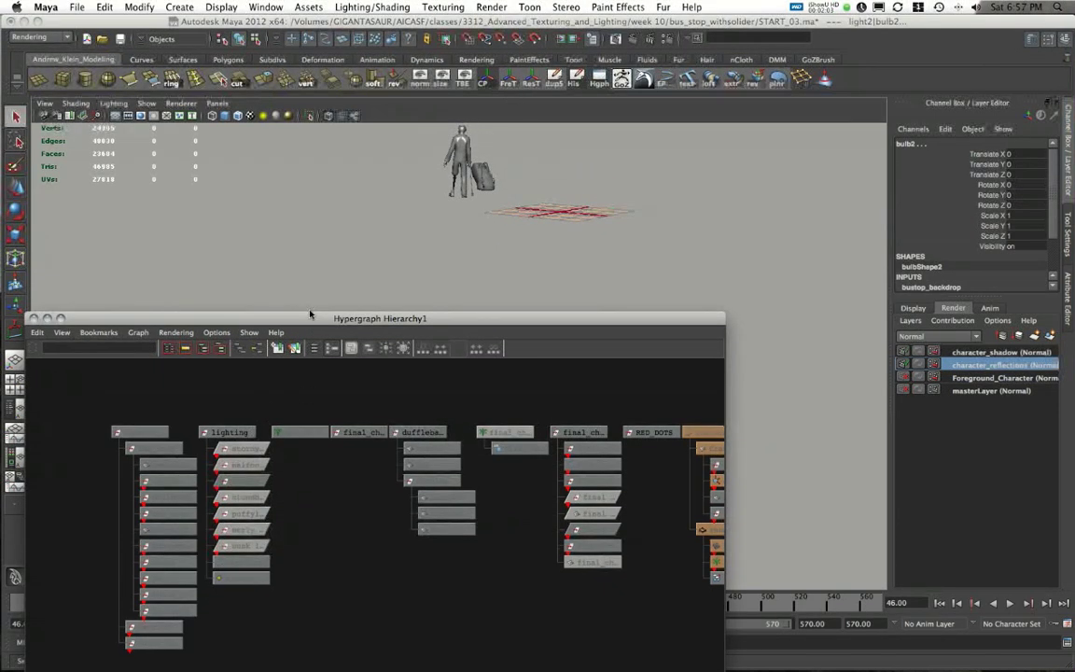
{"action": "left_click_drag", "start_coordinate": [259, 321], "coordinate": [392, 208]}
{"action": "scroll", "coordinate": [343, 381], "scroll_direction": "up", "scroll_amount": 5}
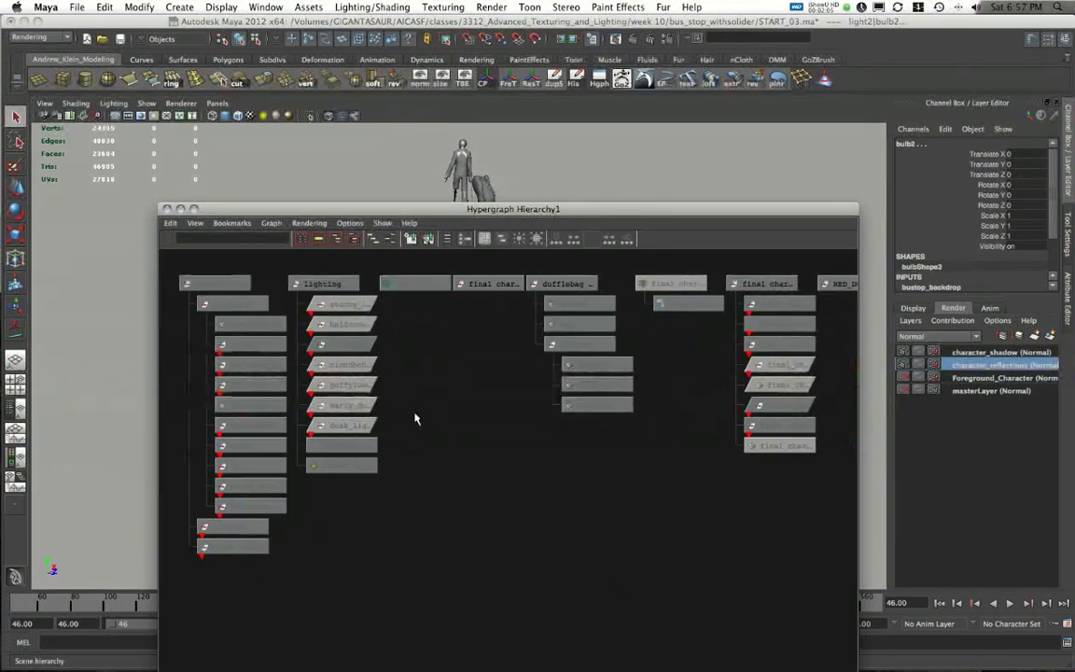
{"action": "middle_click_drag", "start_coordinate": [416, 415], "coordinate": [528, 489], "text": "alt"}
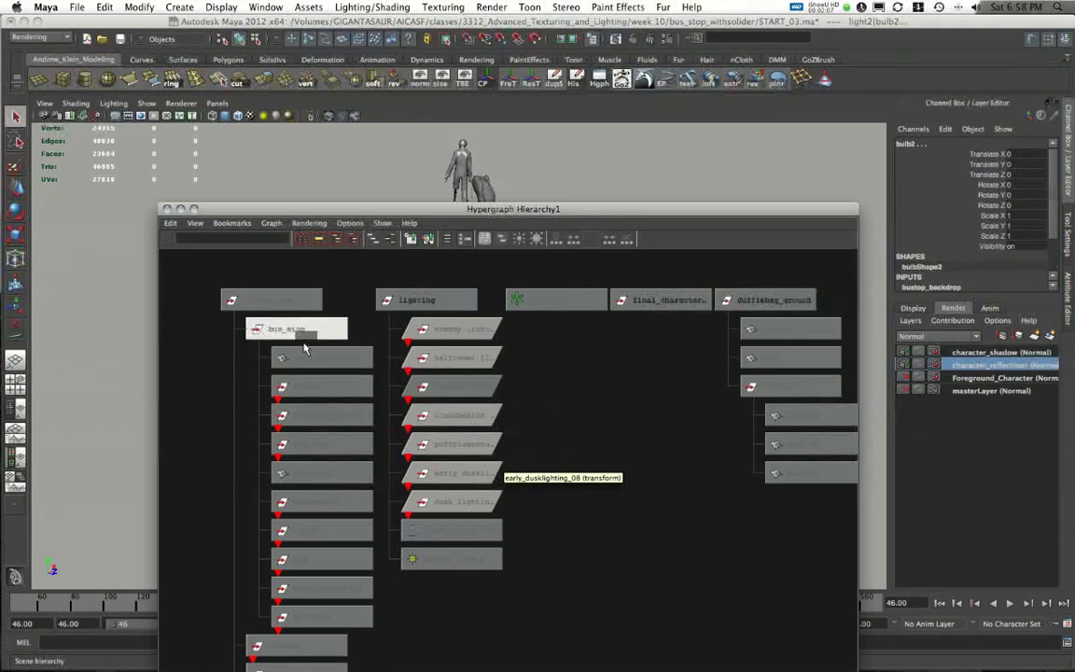
{"action": "left_click", "coordinate": [297, 357]}
{"action": "left_click", "coordinate": [316, 386], "text": "shift"}
{"action": "left_click", "coordinate": [319, 419], "text": "shift"}
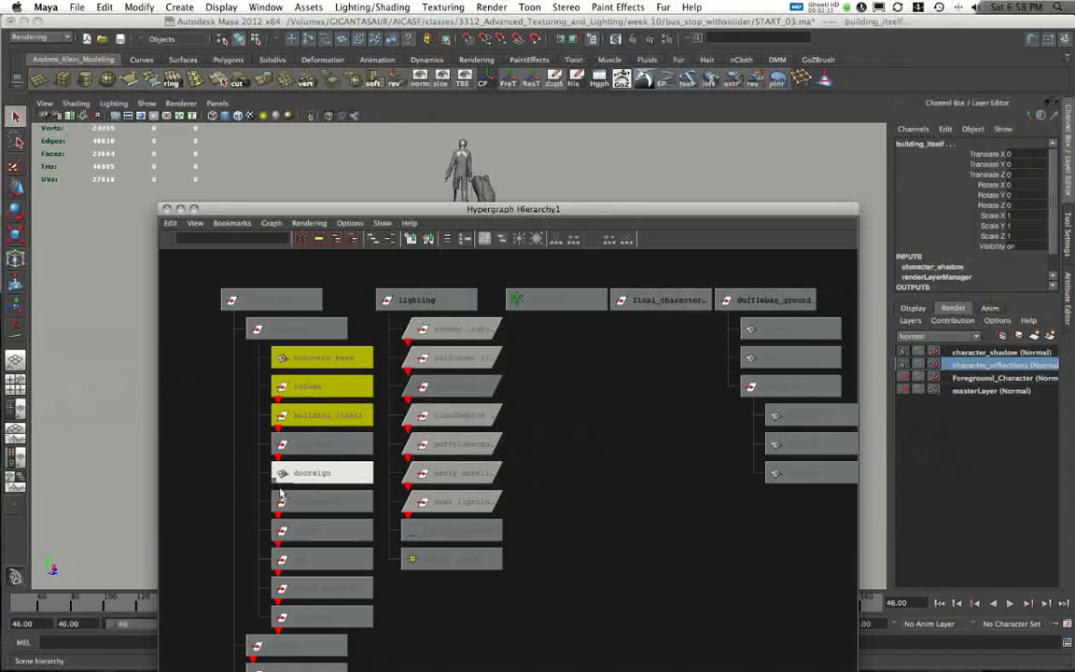
{"action": "right_click", "coordinate": [973, 366]}
{"action": "left_click", "coordinate": [983, 385]}
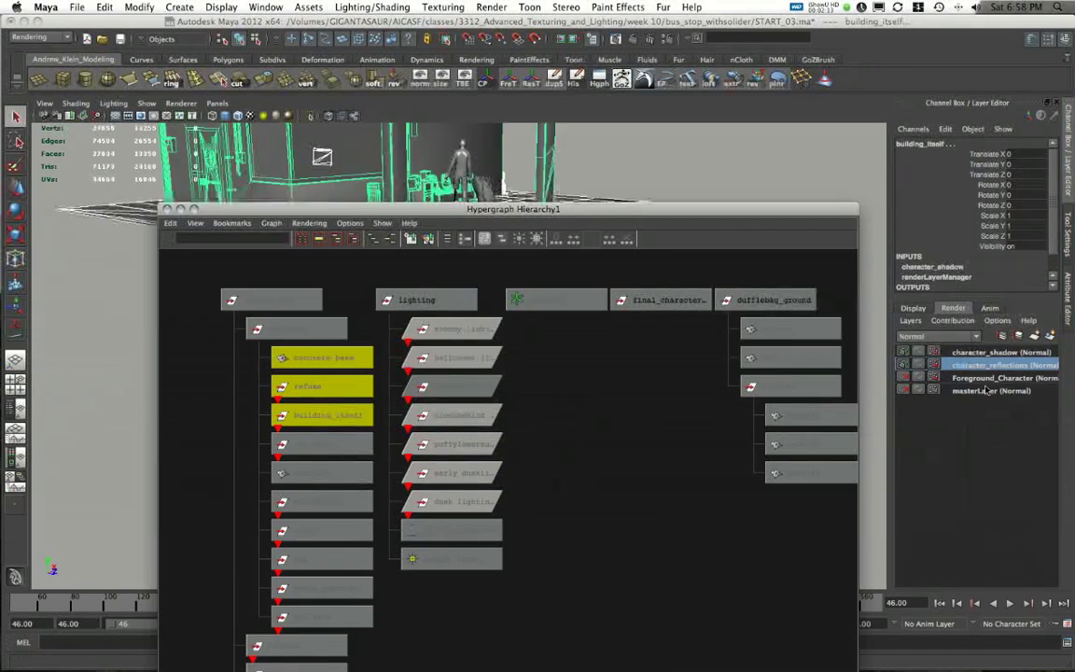
Compare the bus stop in the character_shadow render layer with its display in character_reflections
{"action": "left_click_drag", "start_coordinate": [639, 210], "coordinate": [451, 443]}
{"action": "right_click_drag", "start_coordinate": [509, 209], "coordinate": [457, 211], "text": "alt"}
{"action": "middle_click_drag", "start_coordinate": [457, 211], "coordinate": [462, 312], "text": "alt"}
{"action": "left_click_drag", "start_coordinate": [462, 312], "coordinate": [322, 238], "text": "alt"}
{"action": "right_click_drag", "start_coordinate": [322, 239], "coordinate": [412, 315], "text": "alt"}
{"action": "left_click_drag", "start_coordinate": [467, 375], "coordinate": [421, 377], "text": "alt"}
{"action": "left_click_drag", "start_coordinate": [424, 439], "coordinate": [0, 200]}
{"action": "left_click", "coordinate": [1004, 351]}
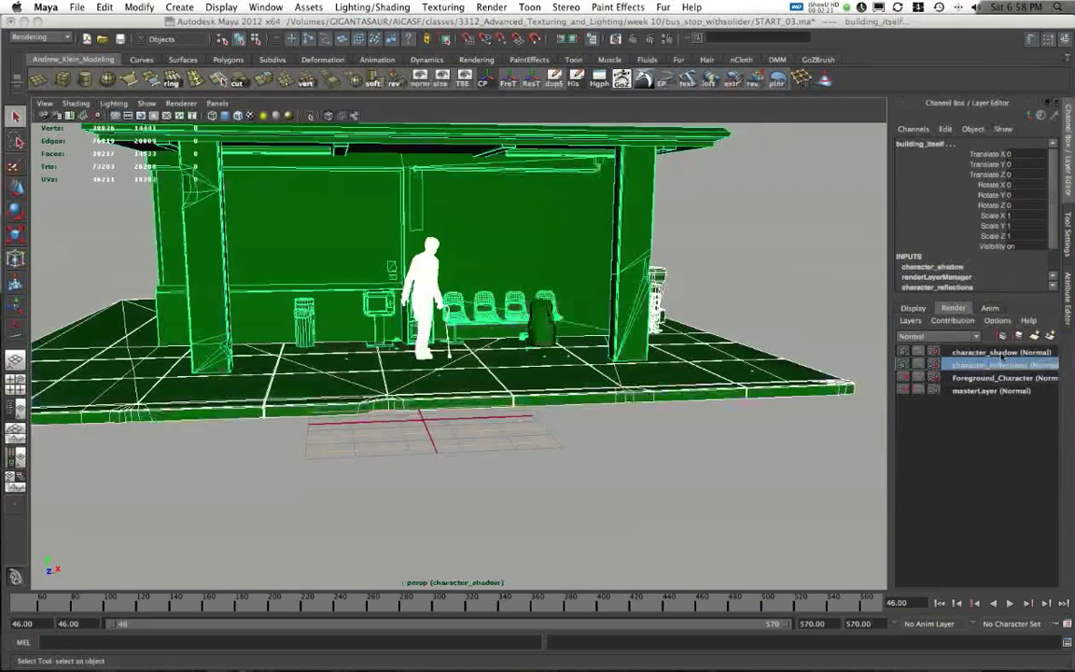
{"action": "left_click", "coordinate": [1001, 366]}
Examine the shelter, floor and character in the character_reflections layer from several angles
{"action": "left_click_drag", "start_coordinate": [601, 322], "coordinate": [648, 327], "text": "alt"}
{"action": "right_click_drag", "start_coordinate": [648, 328], "coordinate": [546, 327], "text": "alt"}
{"action": "mouse_move", "coordinate": [546, 326]}
{"action": "left_mouse_down", "text": "alt"}
{"action": "mouse_move", "coordinate": [593, 343]}
{"action": "mouse_move", "coordinate": [606, 323]}
{"action": "mouse_move", "coordinate": [538, 325]}
{"action": "left_mouse_up", "text": "alt"}
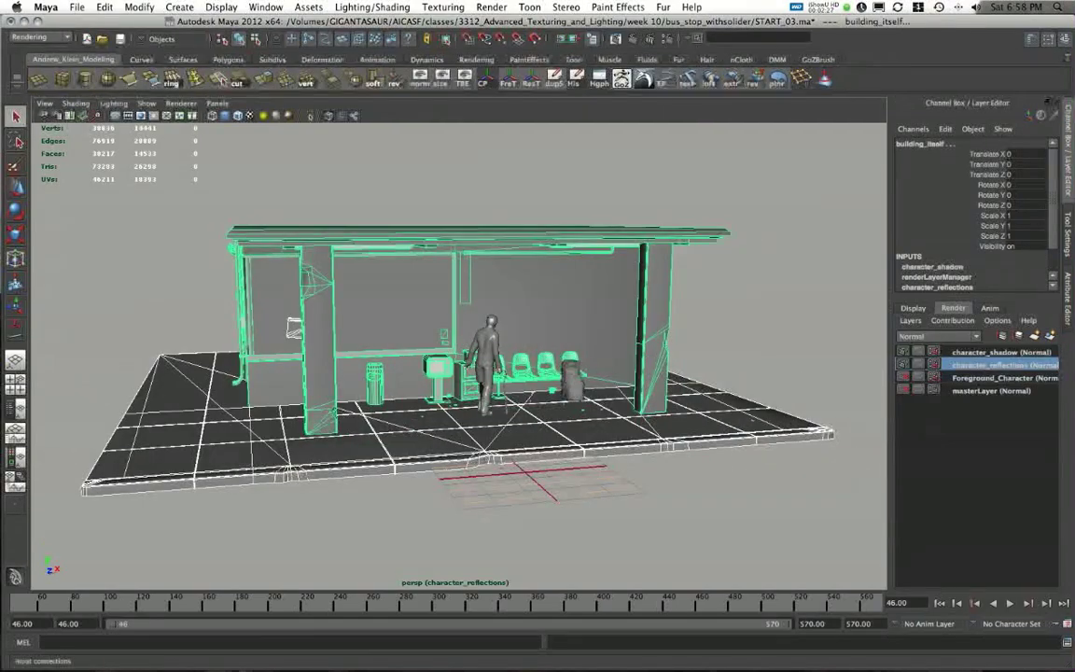
{"action": "left_click_drag", "start_coordinate": [581, 281], "coordinate": [360, 343], "text": "alt"}
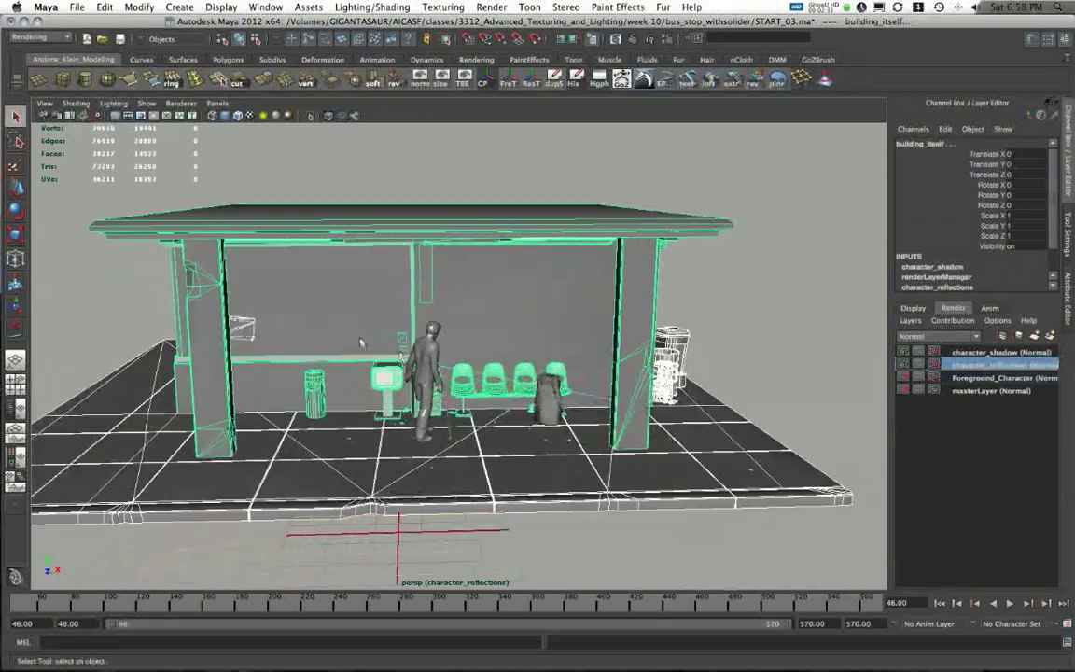
{"action": "right_click_drag", "start_coordinate": [528, 442], "coordinate": [623, 451], "text": "alt"}
{"action": "middle_click_drag", "start_coordinate": [580, 448], "coordinate": [606, 396], "text": "alt"}
{"action": "left_click_drag", "start_coordinate": [606, 395], "coordinate": [664, 405], "text": "alt"}
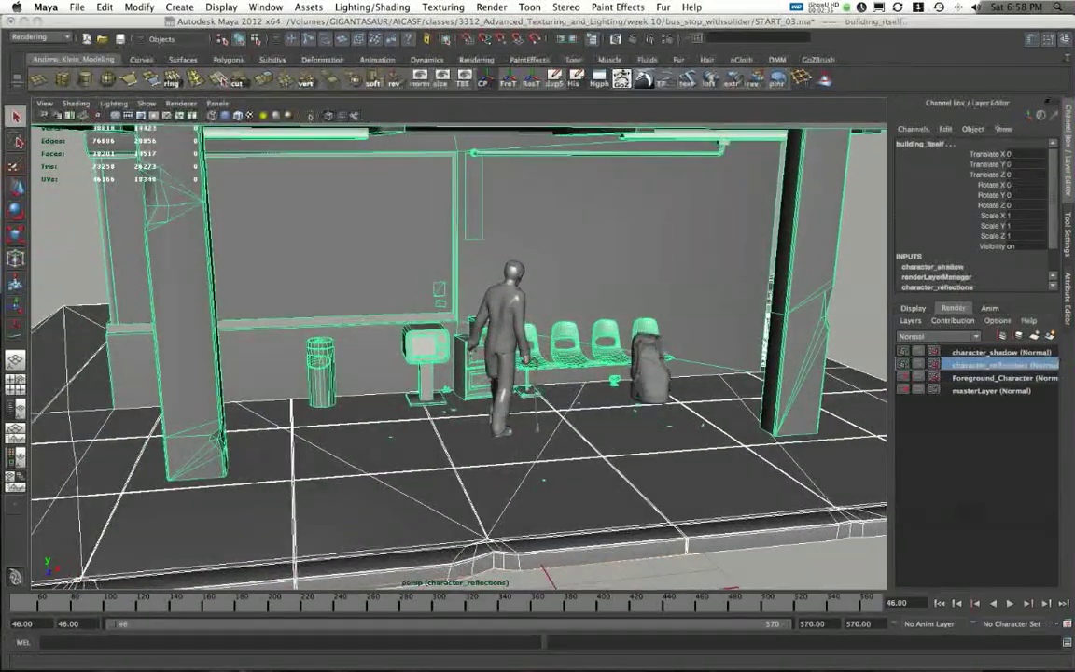
{"action": "right_click_drag", "start_coordinate": [386, 381], "coordinate": [303, 347], "text": "alt"}
{"action": "middle_click_drag", "start_coordinate": [449, 349], "coordinate": [469, 341], "text": "alt"}
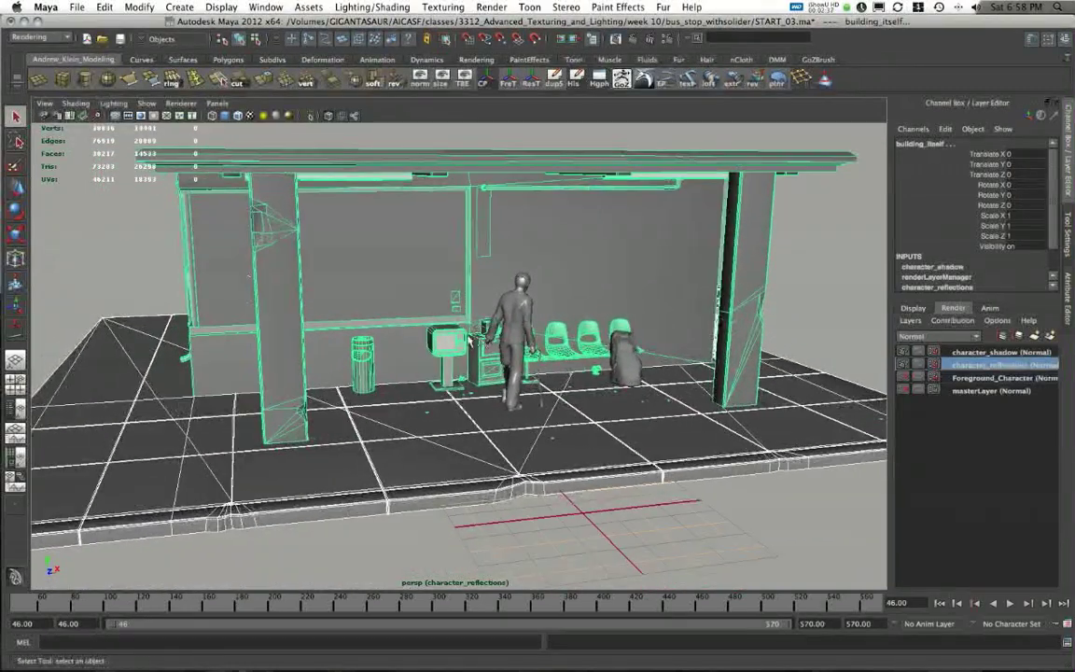
{"action": "scroll", "coordinate": [613, 341], "scroll_direction": "down", "scroll_amount": 3}
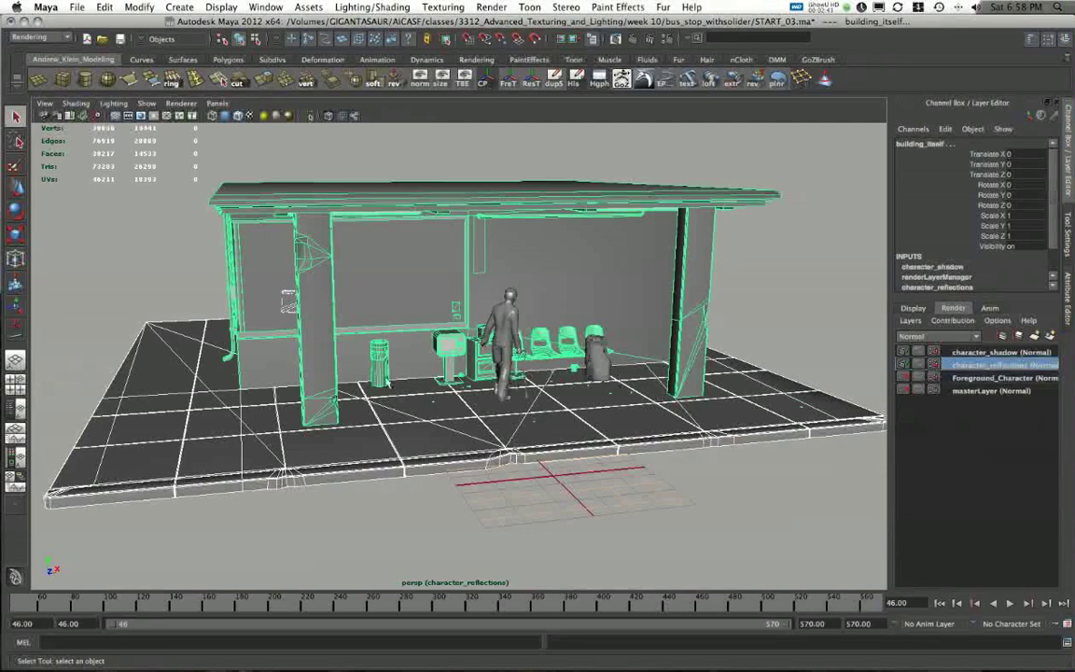
Place the reflect_nothing surface shader in the Hypershade work area and open its attributes
{"action": "left_click_drag", "start_coordinate": [0, 76], "coordinate": [238, 102]}
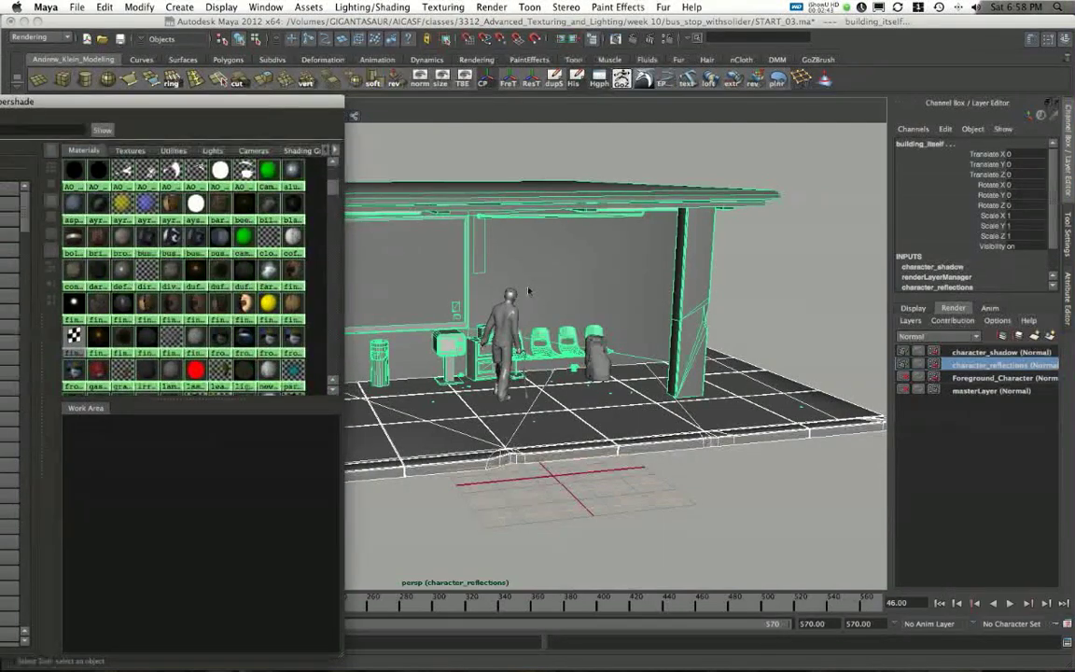
{"action": "right_click_drag", "start_coordinate": [528, 291], "coordinate": [571, 311], "text": "alt"}
{"action": "scroll", "coordinate": [220, 322], "scroll_direction": "down", "scroll_amount": 2}
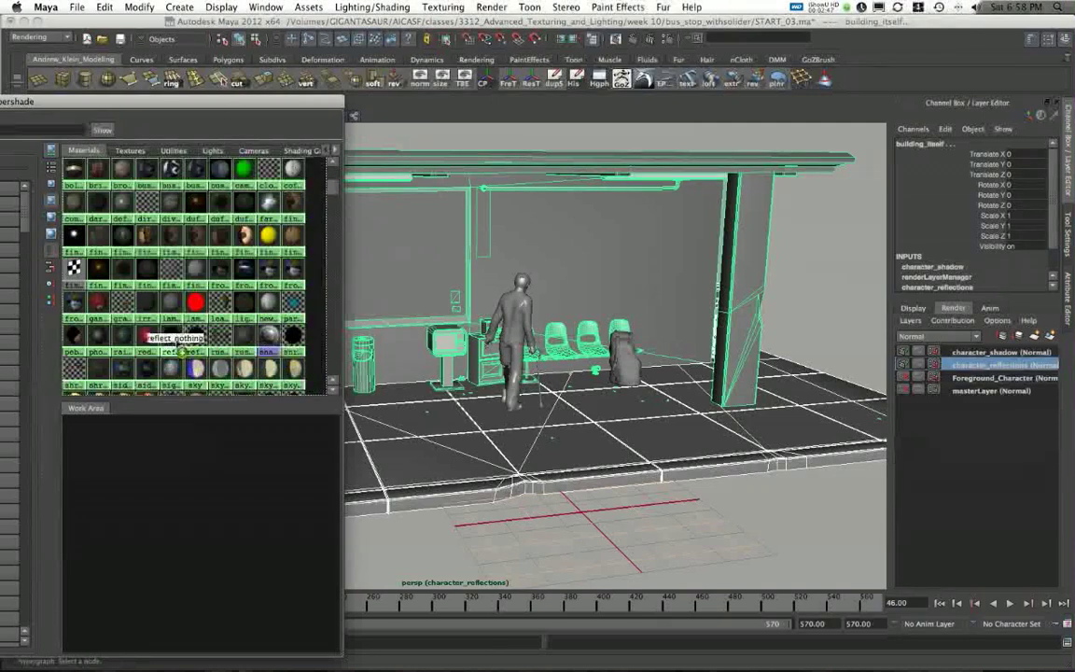
{"action": "middle_click_drag", "start_coordinate": [185, 347], "coordinate": [214, 504]}
{"action": "double_click", "coordinate": [213, 496]}
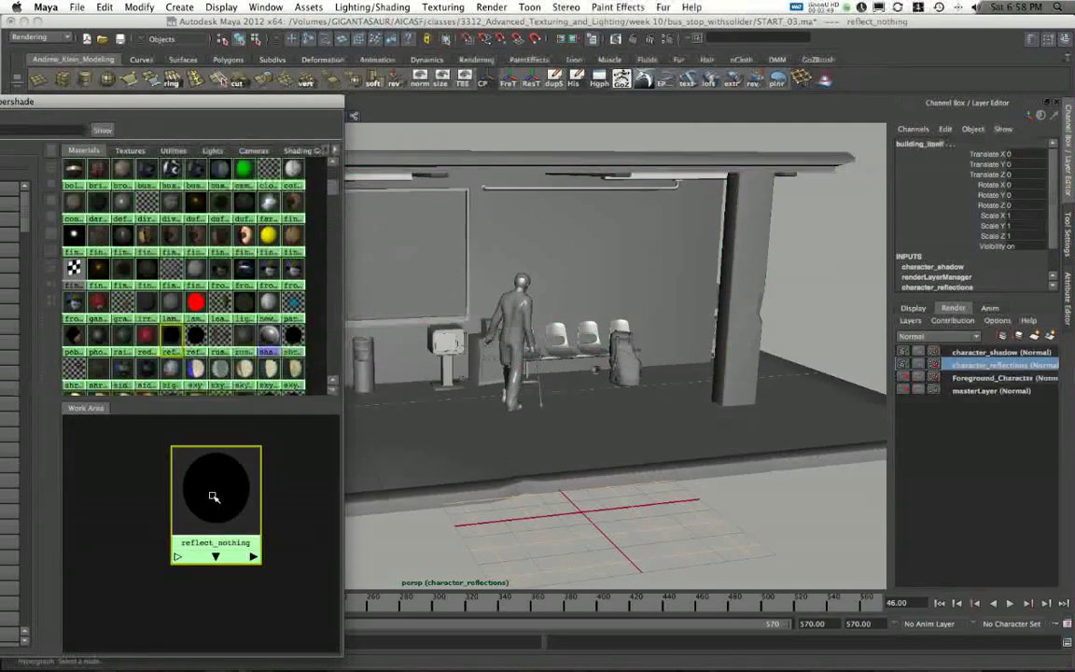
{"action": "left_click_drag", "start_coordinate": [212, 103], "coordinate": [531, 80]}
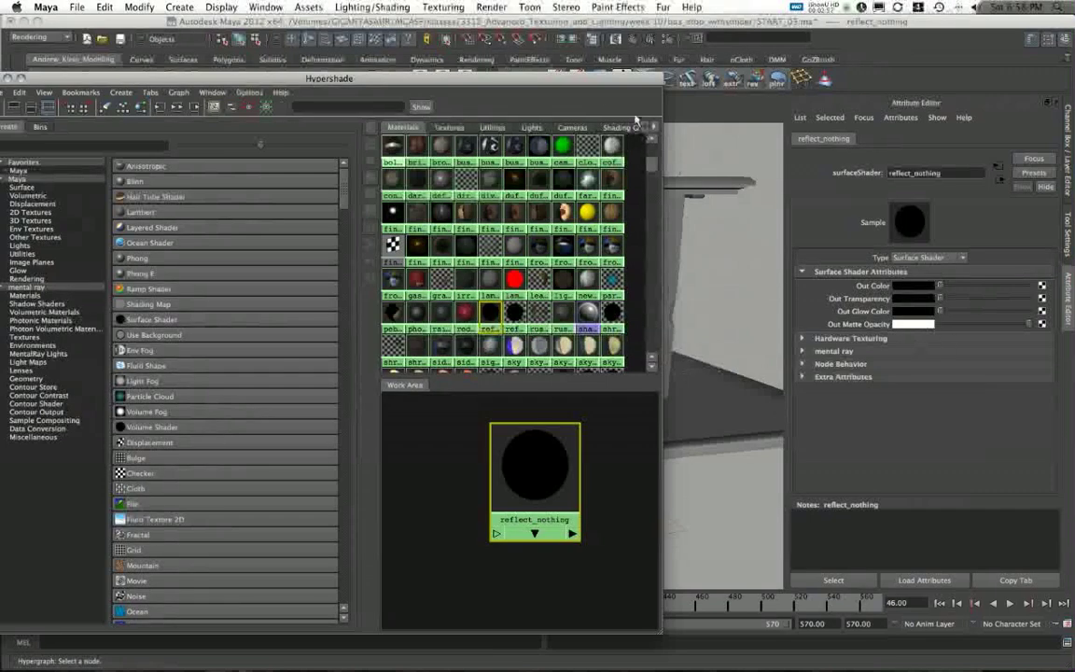
{"action": "left_click_drag", "start_coordinate": [536, 77], "coordinate": [0, 128]}
Hide the ayrshire_GEO, ayrshire_SHOES and ayrshire_CANE display layers
{"action": "right_click_drag", "start_coordinate": [472, 282], "coordinate": [366, 282], "text": "alt"}
{"action": "left_click_drag", "start_coordinate": [366, 282], "coordinate": [466, 297], "text": "alt"}
{"action": "left_click", "coordinate": [1067, 151]}
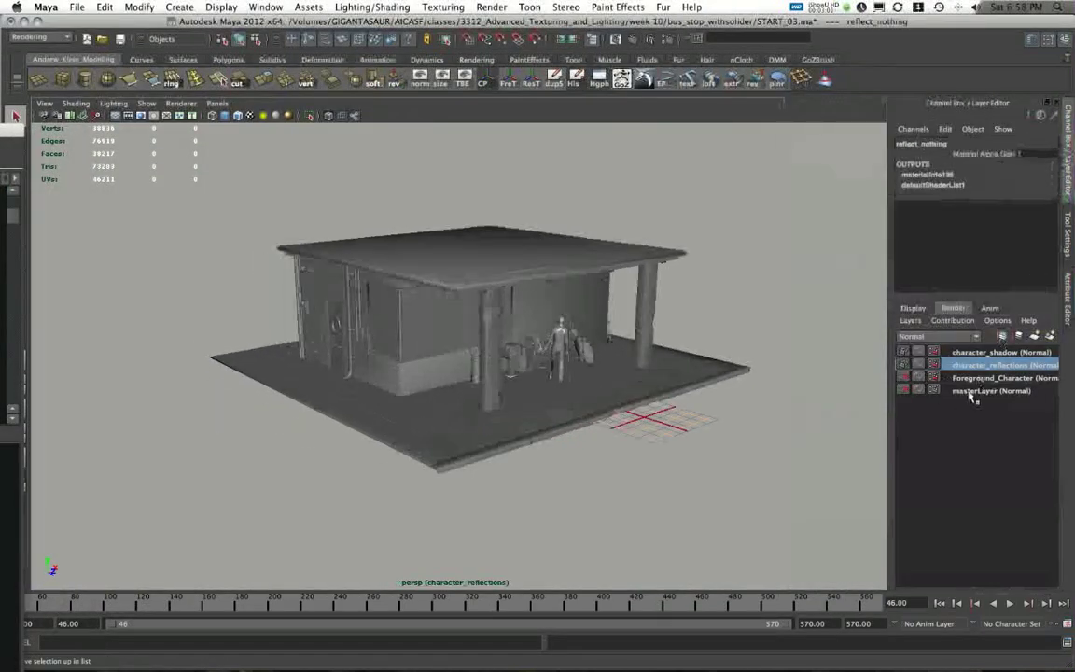
{"action": "left_click", "coordinate": [913, 307]}
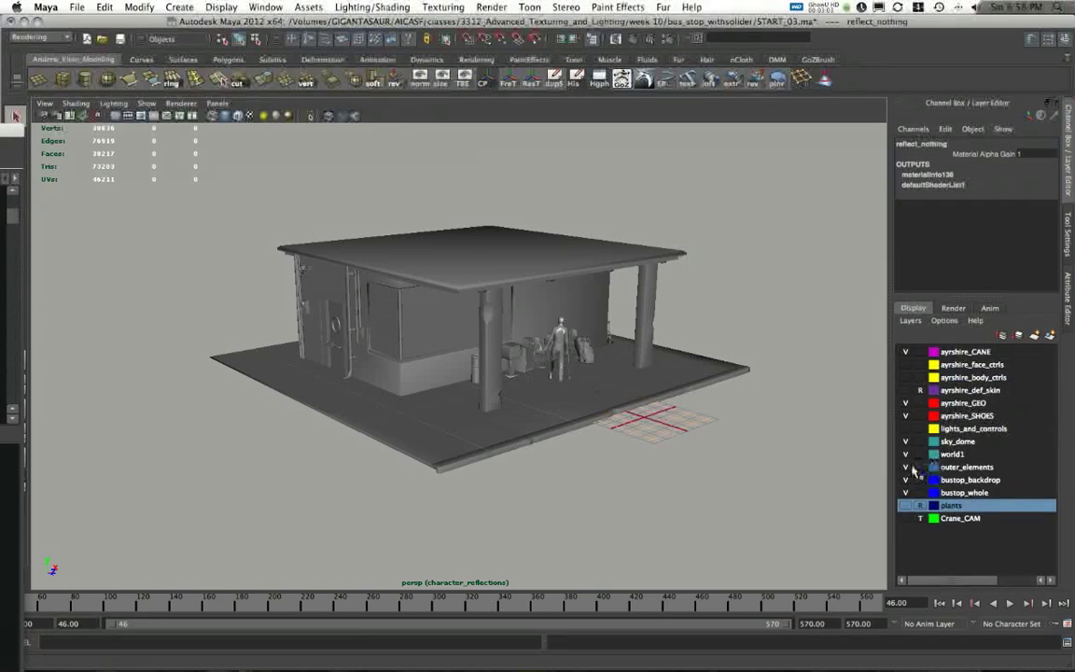
{"action": "left_click", "coordinate": [904, 403]}
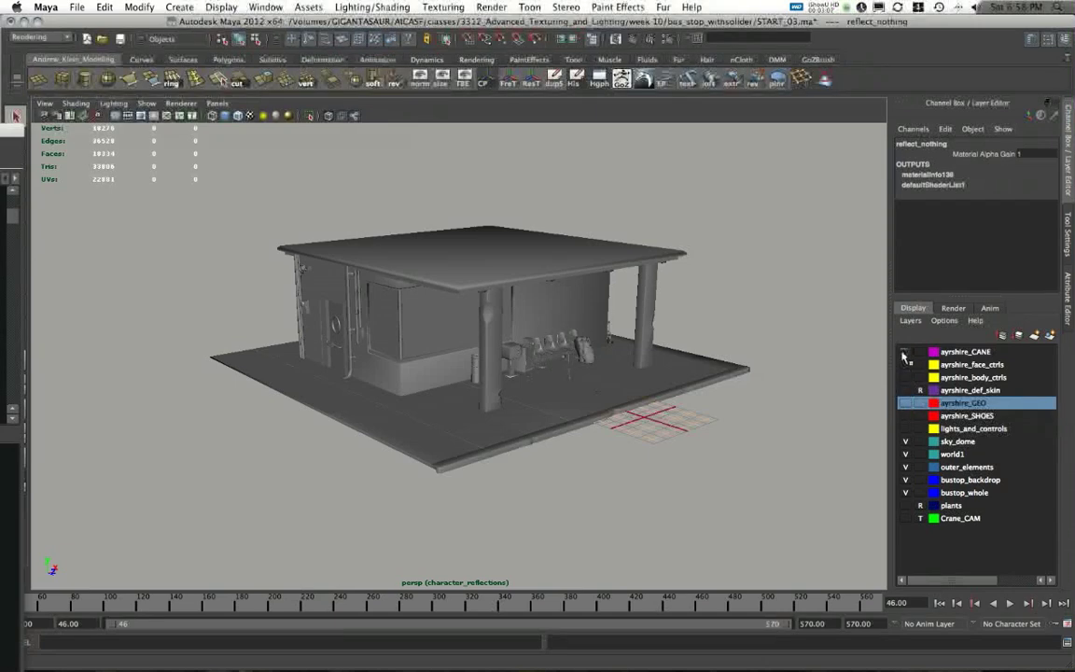
Select all the visible bus stop and duffle bag geometry and assign the reflect_nothing shader to it
{"action": "left_click_drag", "start_coordinate": [807, 529], "coordinate": [159, 196]}
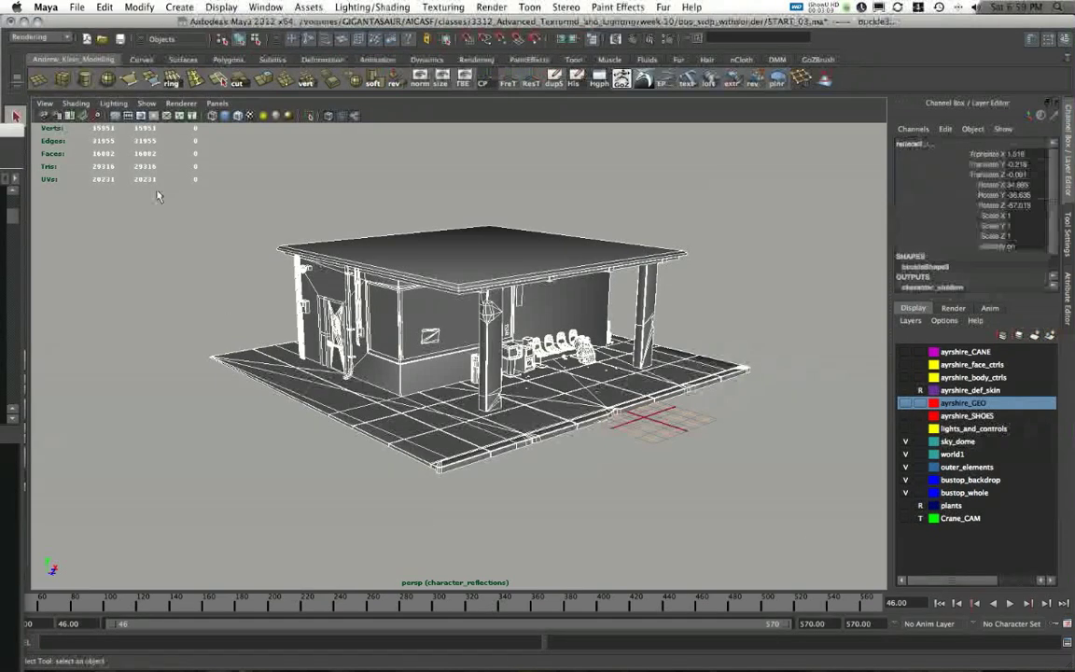
{"action": "left_click_drag", "start_coordinate": [13, 131], "coordinate": [334, 64]}
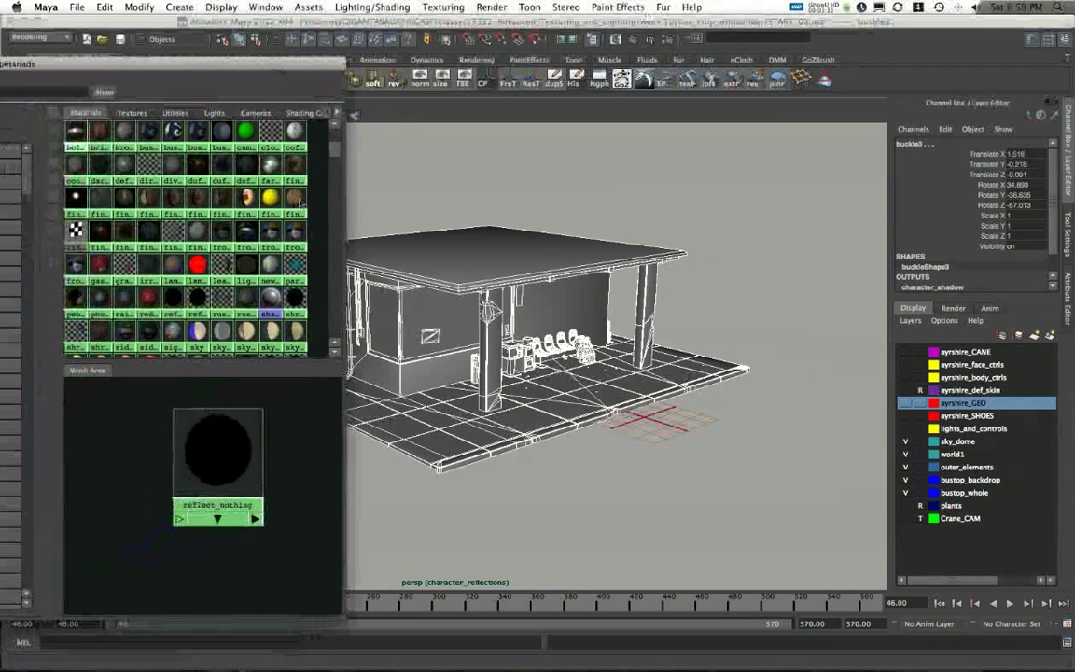
{"action": "right_click", "coordinate": [232, 438]}
{"action": "right_click_drag", "start_coordinate": [230, 442], "coordinate": [228, 407]}
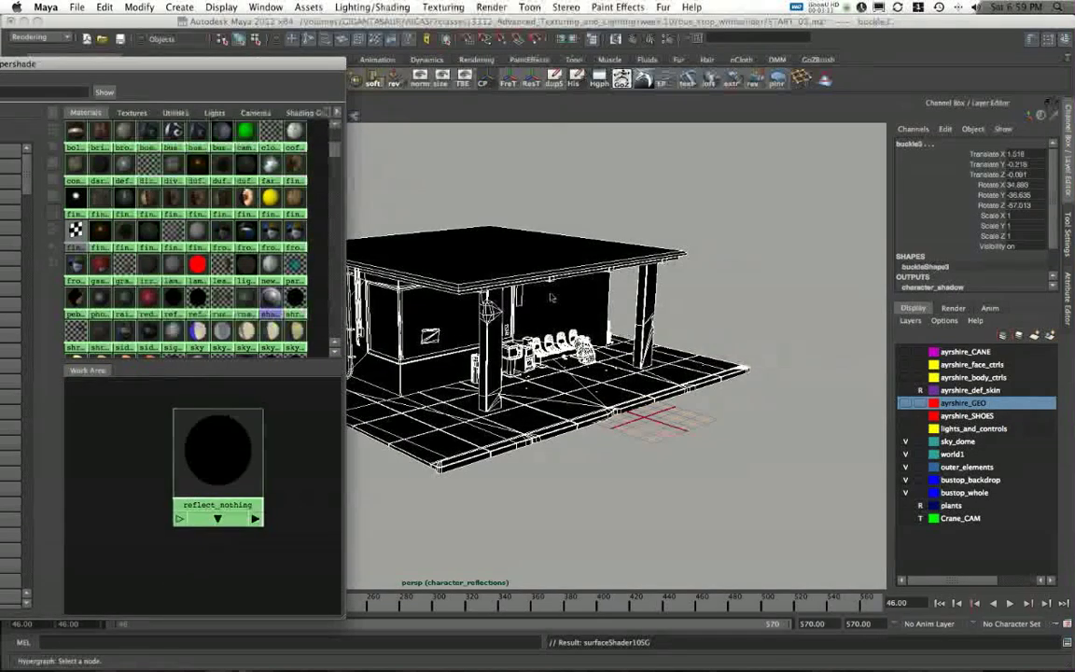
{"action": "middle_click_drag", "start_coordinate": [541, 296], "coordinate": [606, 289], "text": "alt"}
{"action": "right_click_drag", "start_coordinate": [606, 289], "coordinate": [686, 301], "text": "alt"}
{"action": "left_click_drag", "start_coordinate": [686, 300], "coordinate": [619, 277], "text": "alt"}
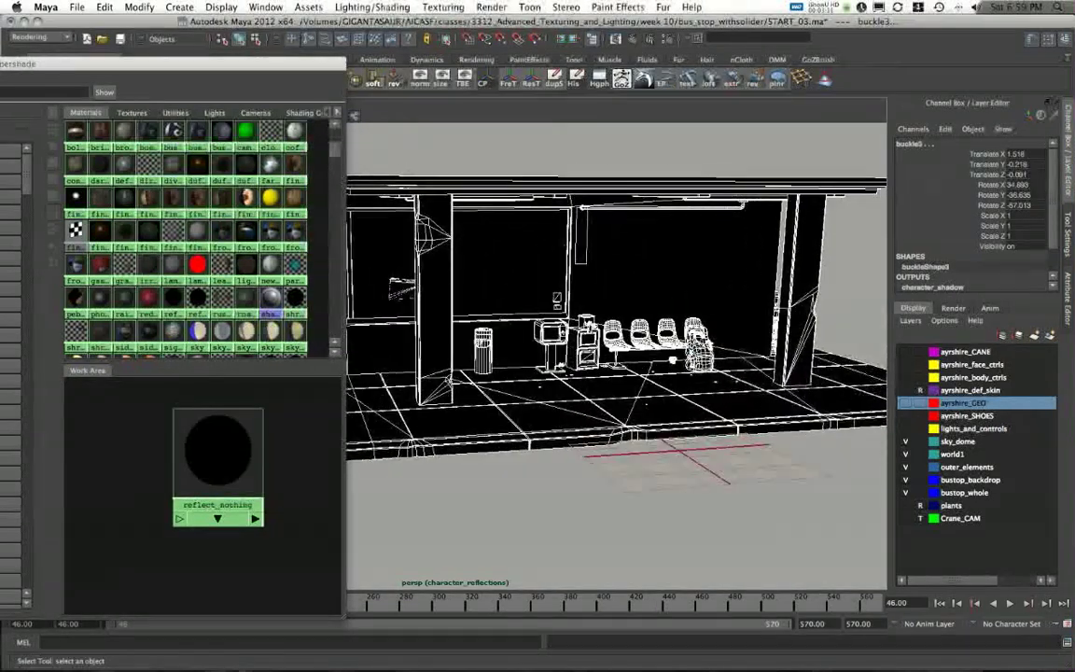
{"action": "left_click_drag", "start_coordinate": [254, 63], "coordinate": [1, 129]}
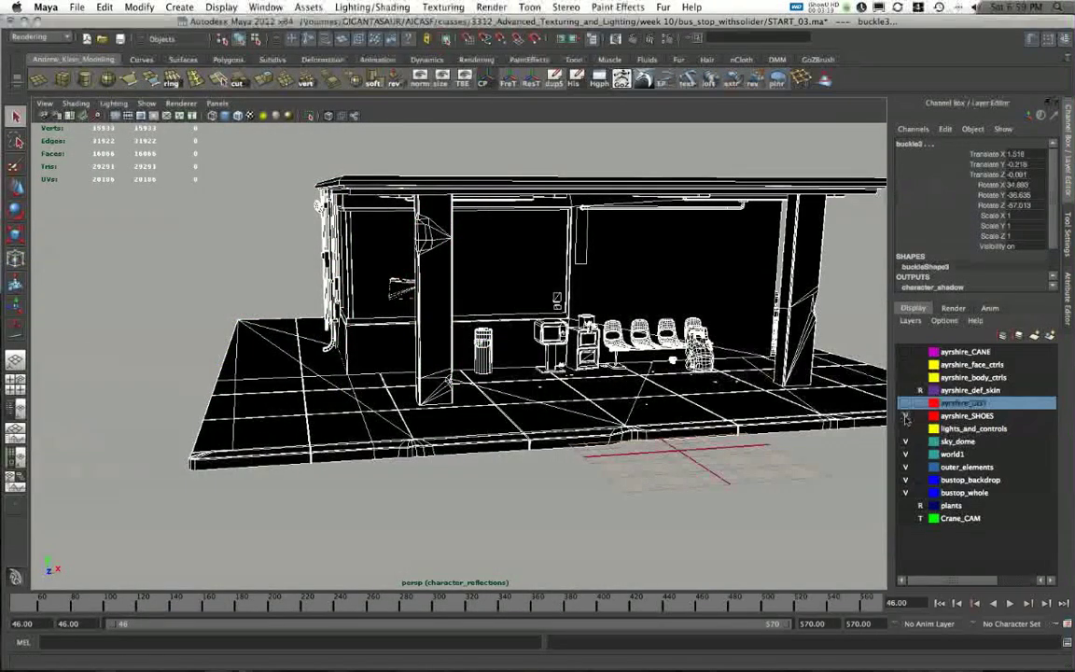
Show the ayrshire_GEO, ayrshire_SHOES and ayrshire_CANE display layers again and clear the selection
{"action": "left_click", "coordinate": [904, 403]}
{"action": "left_click", "coordinate": [904, 352]}
{"action": "left_click_drag", "start_coordinate": [700, 266], "coordinate": [643, 271], "text": "alt"}
{"action": "right_click_drag", "start_coordinate": [644, 271], "coordinate": [749, 245], "text": "alt"}
{"action": "left_click", "coordinate": [750, 246]}
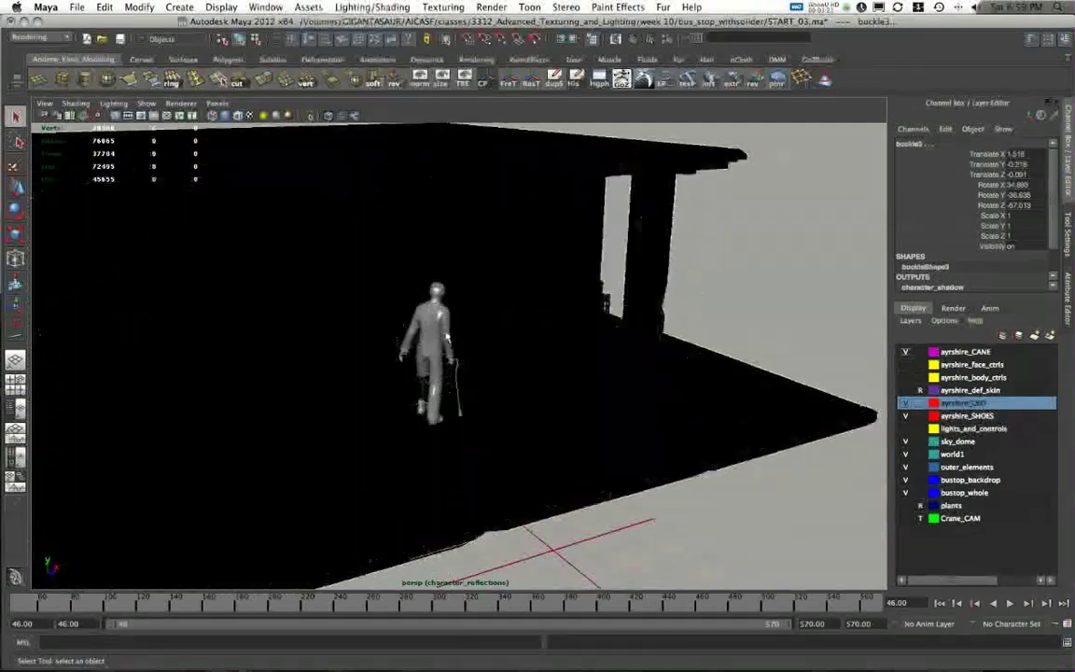
Display wireframe lines over the shaded models and examine the character against the black bus stop
{"action": "left_click_drag", "start_coordinate": [373, 313], "coordinate": [303, 312], "text": "alt"}
{"action": "middle_click_drag", "start_coordinate": [303, 312], "coordinate": [467, 326], "text": "alt"}
{"action": "mouse_move", "coordinate": [467, 327]}
{"action": "left_mouse_down", "text": "alt"}
{"action": "mouse_move", "coordinate": [351, 309]}
{"action": "mouse_move", "coordinate": [492, 293]}
{"action": "mouse_move", "coordinate": [449, 303]}
{"action": "mouse_move", "coordinate": [483, 305]}
{"action": "mouse_move", "coordinate": [470, 324]}
{"action": "left_mouse_up", "text": "alt"}
{"action": "key", "text": "4"}
{"action": "mouse_move", "coordinate": [550, 317]}
{"action": "left_mouse_down", "text": "alt"}
{"action": "mouse_move", "coordinate": [528, 336]}
{"action": "mouse_move", "coordinate": [543, 329]}
{"action": "left_mouse_up", "text": "alt"}
{"action": "left_click_drag", "start_coordinate": [605, 362], "coordinate": [503, 327], "text": "alt"}
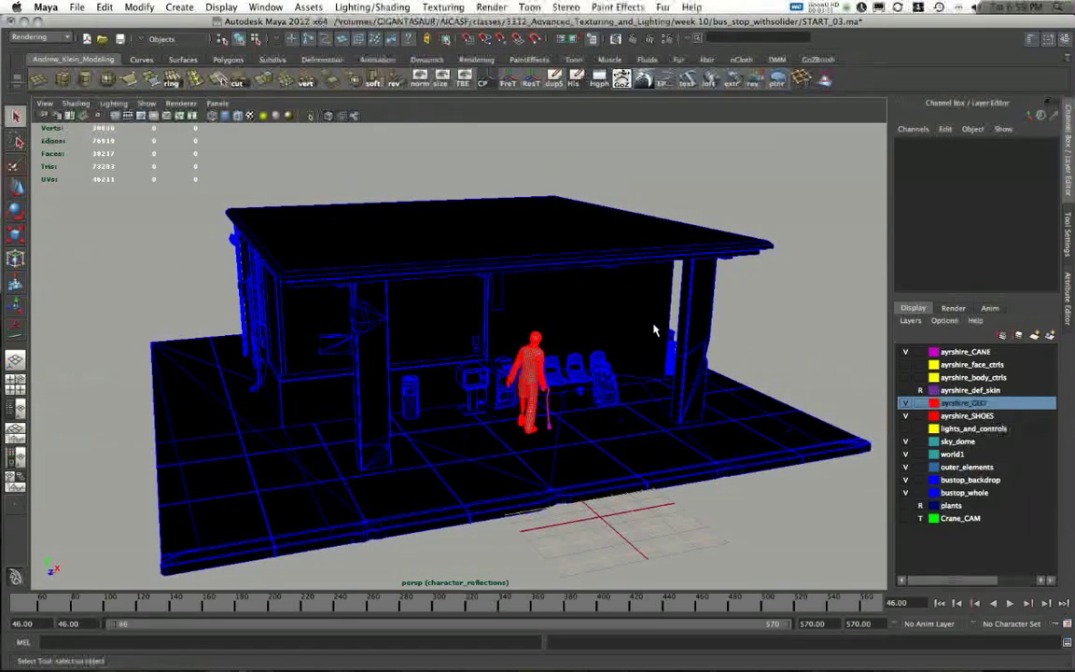
{"action": "right_click_drag", "start_coordinate": [589, 322], "coordinate": [662, 395], "text": "alt"}
{"action": "mouse_move", "coordinate": [663, 396]}
{"action": "left_mouse_down", "text": "alt"}
{"action": "mouse_move", "coordinate": [597, 384]}
{"action": "mouse_move", "coordinate": [652, 389]}
{"action": "left_mouse_up", "text": "alt"}
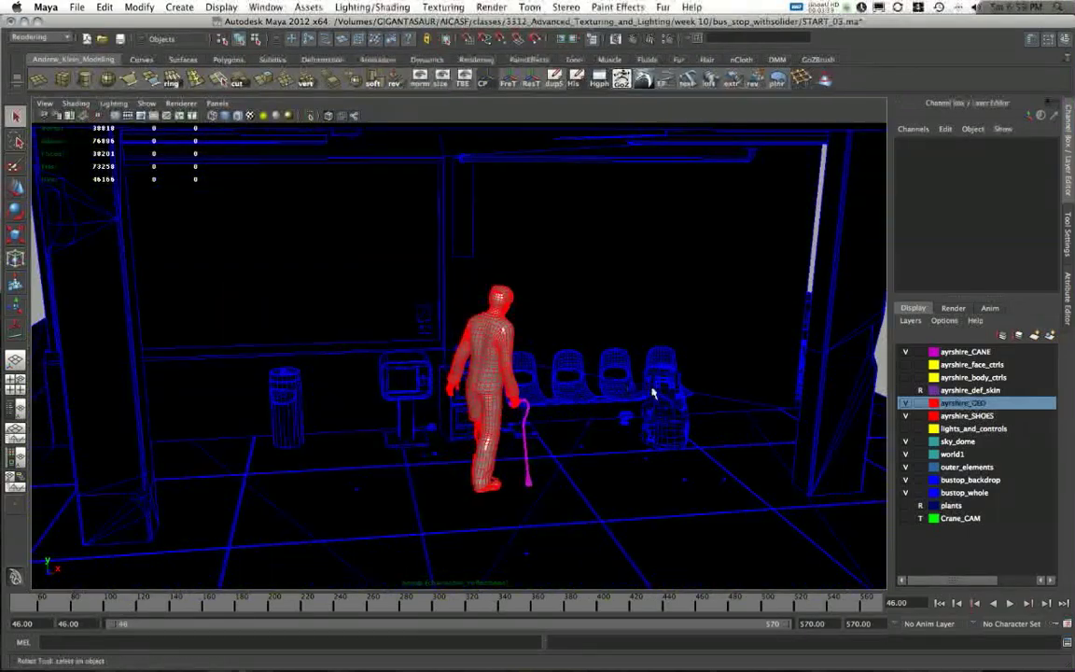
{"action": "right_click_drag", "start_coordinate": [652, 389], "coordinate": [578, 392], "text": "alt"}
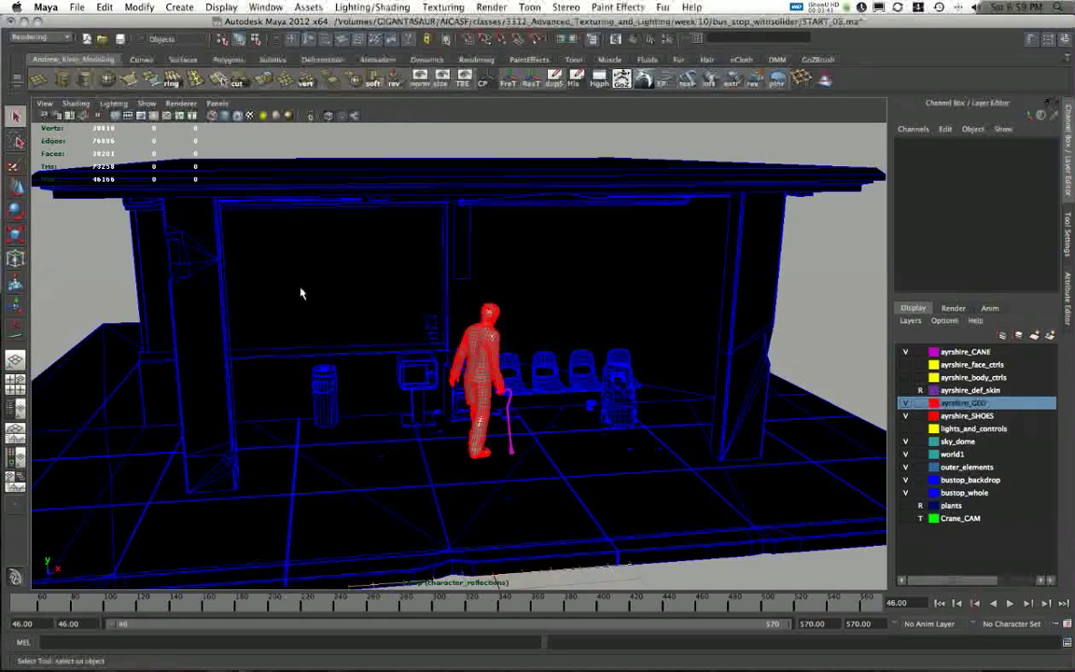
Place the reflective Use Background material in the Hypershade work area beside reflect_nothing
{"action": "left_click_drag", "start_coordinate": [398, 15], "coordinate": [399, 57]}
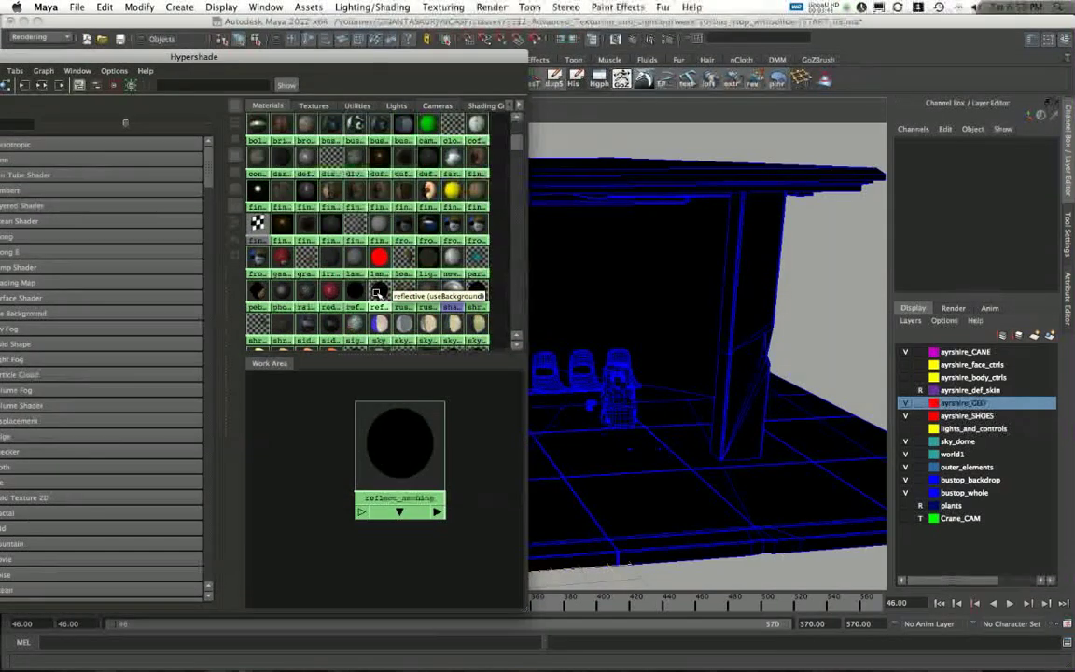
{"action": "middle_click_drag", "start_coordinate": [377, 294], "coordinate": [479, 432]}
{"action": "left_click_drag", "start_coordinate": [411, 442], "coordinate": [341, 437]}
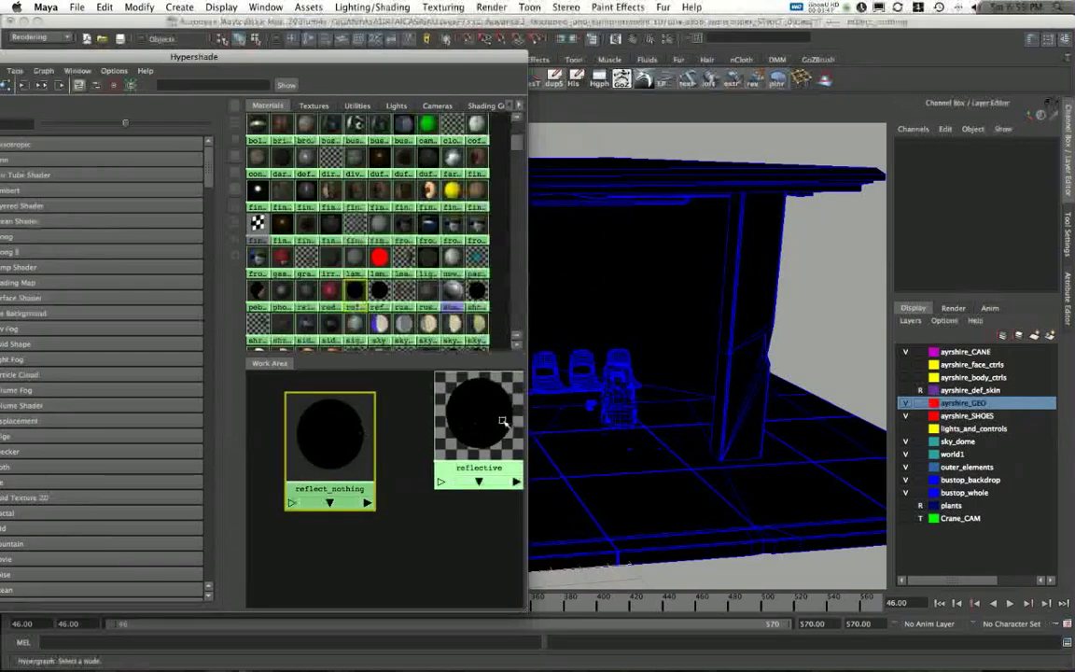
Compare the attributes of the reflective Use Background material with those of the reflect_nothing Surface Shader
{"action": "left_click_drag", "start_coordinate": [478, 419], "coordinate": [423, 440]}
{"action": "left_click_drag", "start_coordinate": [392, 56], "coordinate": [451, 49]}
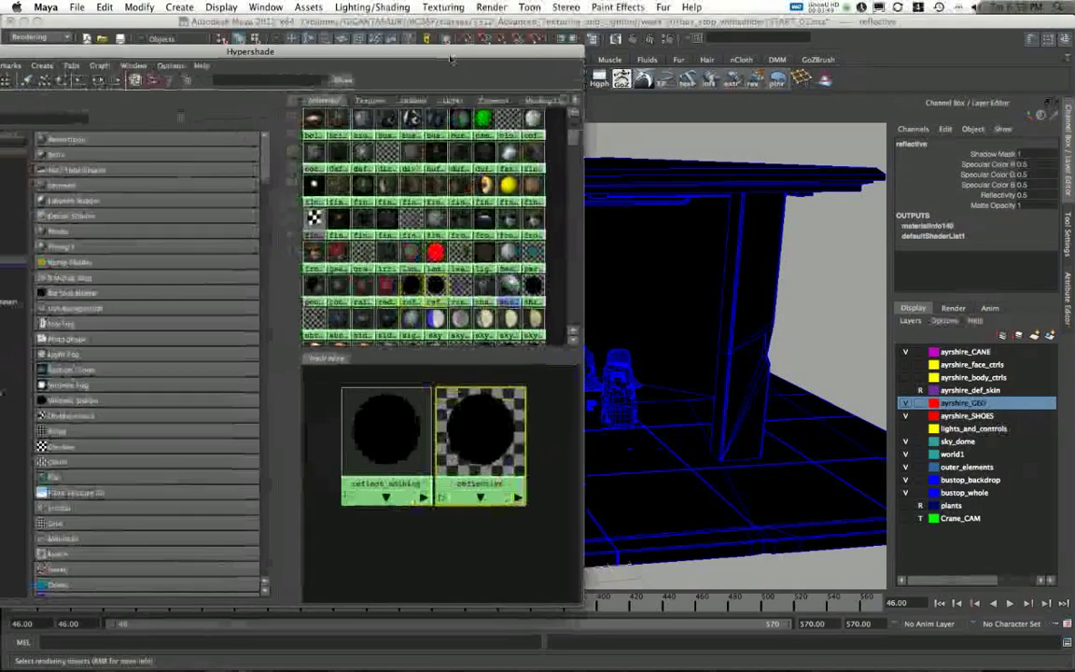
{"action": "double_click", "coordinate": [489, 424]}
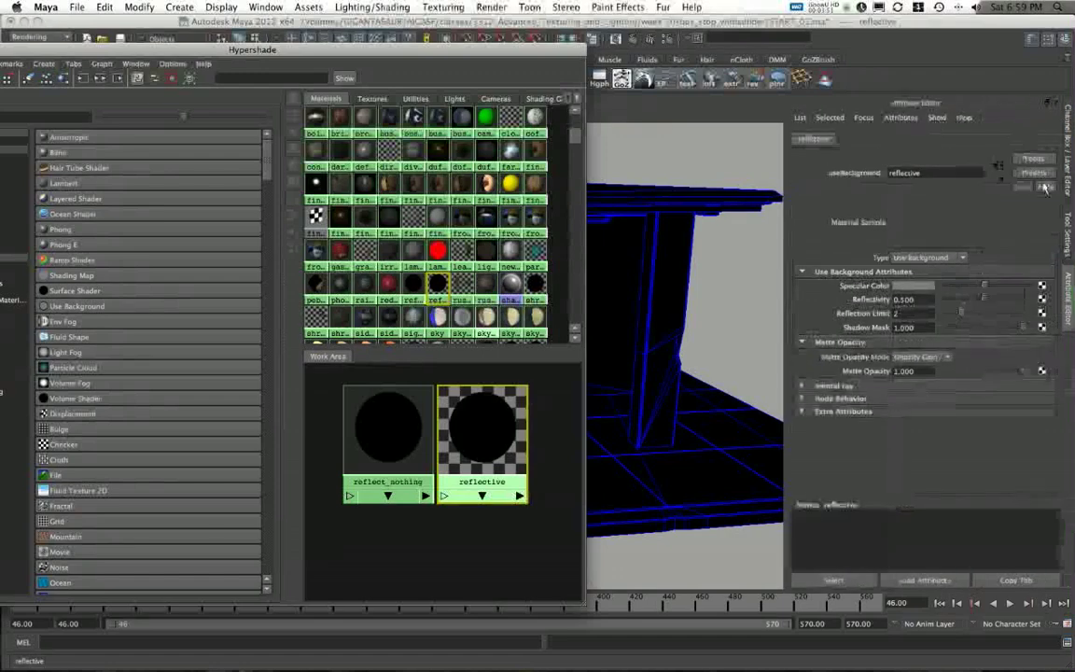
{"action": "left_click_drag", "start_coordinate": [403, 54], "coordinate": [484, 43]}
{"action": "left_click_drag", "start_coordinate": [457, 418], "coordinate": [439, 412]}
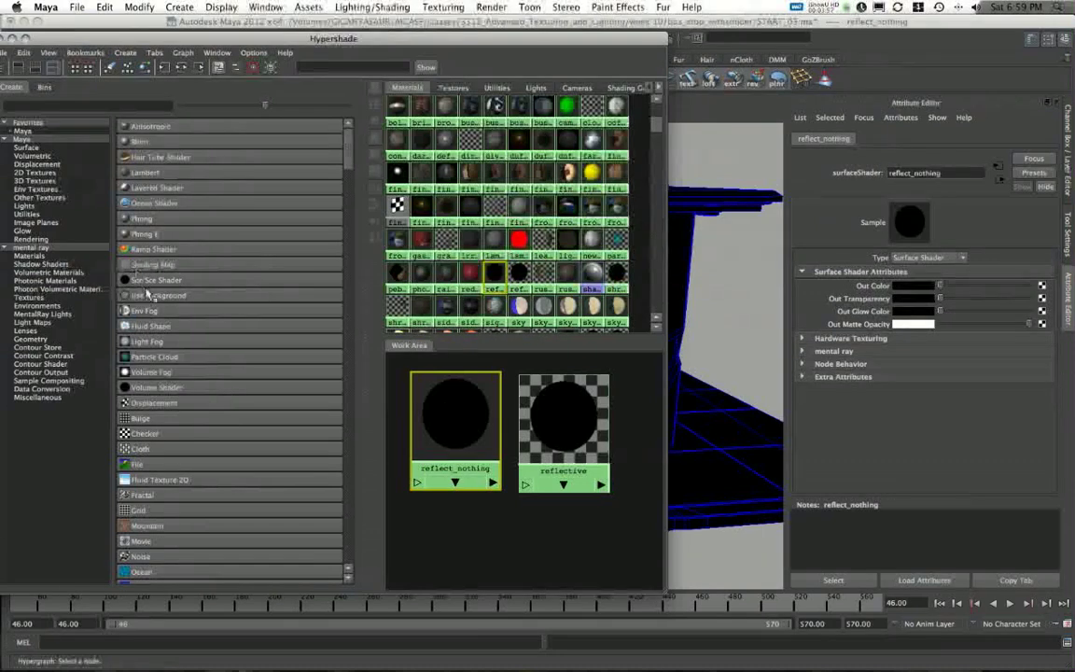
{"action": "left_click", "coordinate": [560, 414]}
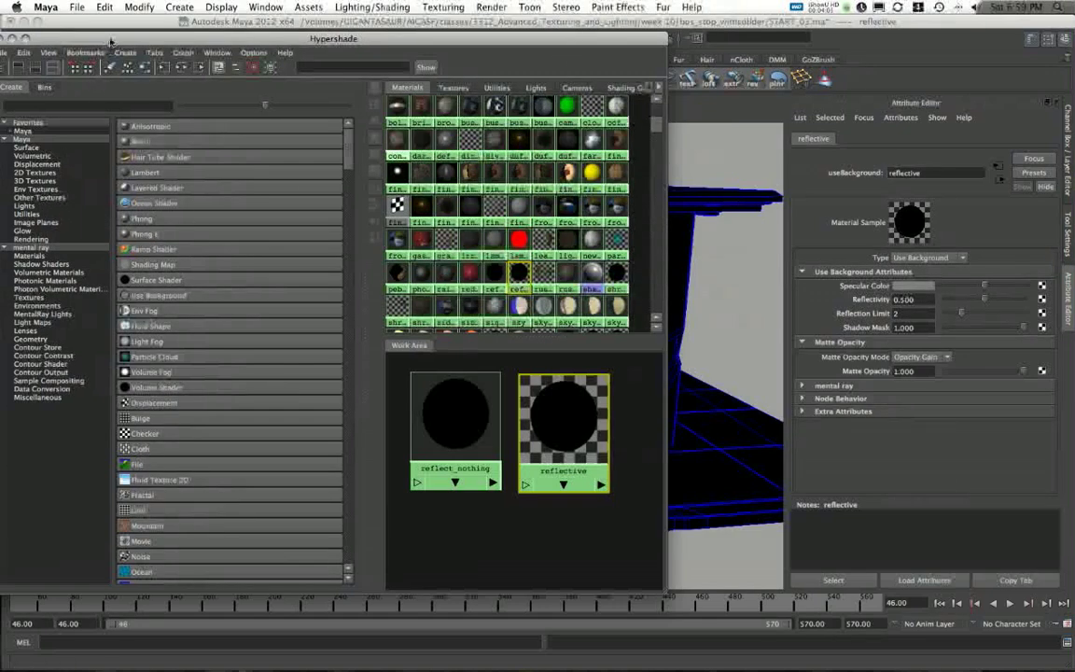
Create another Use Background material from the Maya surface shaders and place it below reflective in the work area
{"action": "left_click_drag", "start_coordinate": [110, 41], "coordinate": [152, 39]}
{"action": "left_click", "coordinate": [71, 145]}
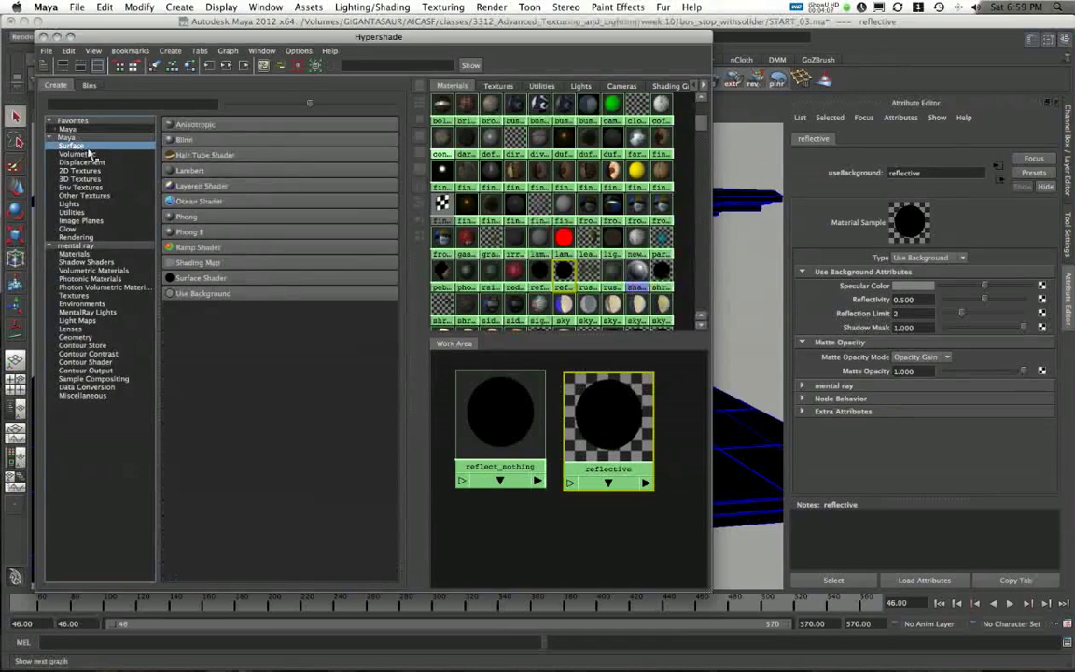
{"action": "left_click", "coordinate": [207, 295]}
{"action": "left_click_drag", "start_coordinate": [470, 409], "coordinate": [603, 552]}
{"action": "left_click_drag", "start_coordinate": [510, 41], "coordinate": [417, 25]}
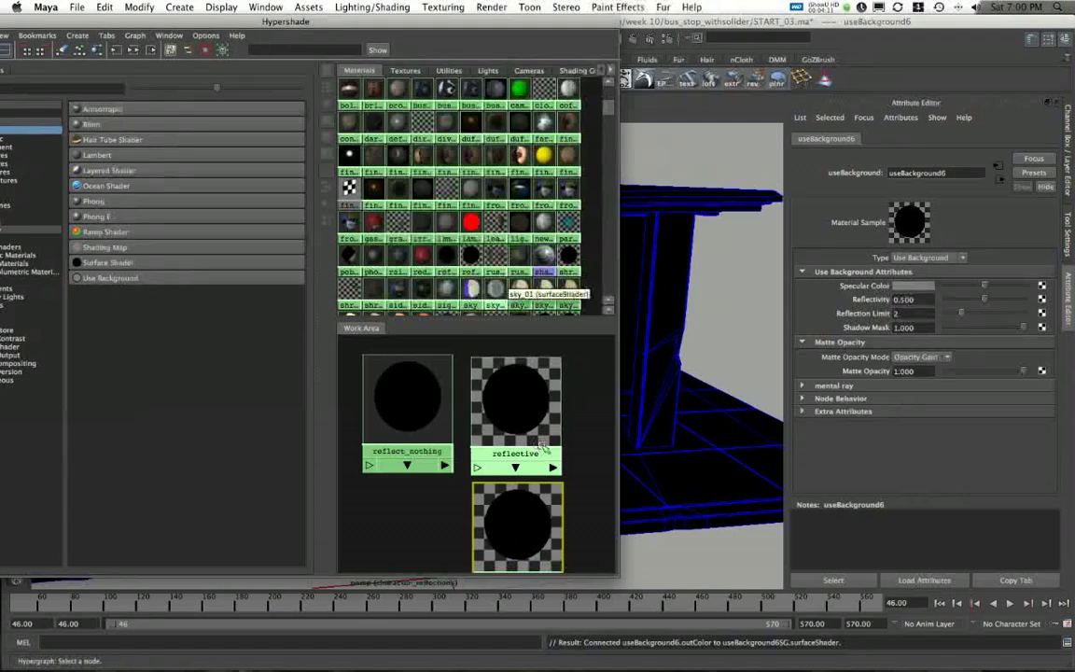
{"action": "middle_click_drag", "start_coordinate": [542, 447], "coordinate": [496, 405], "text": "alt"}
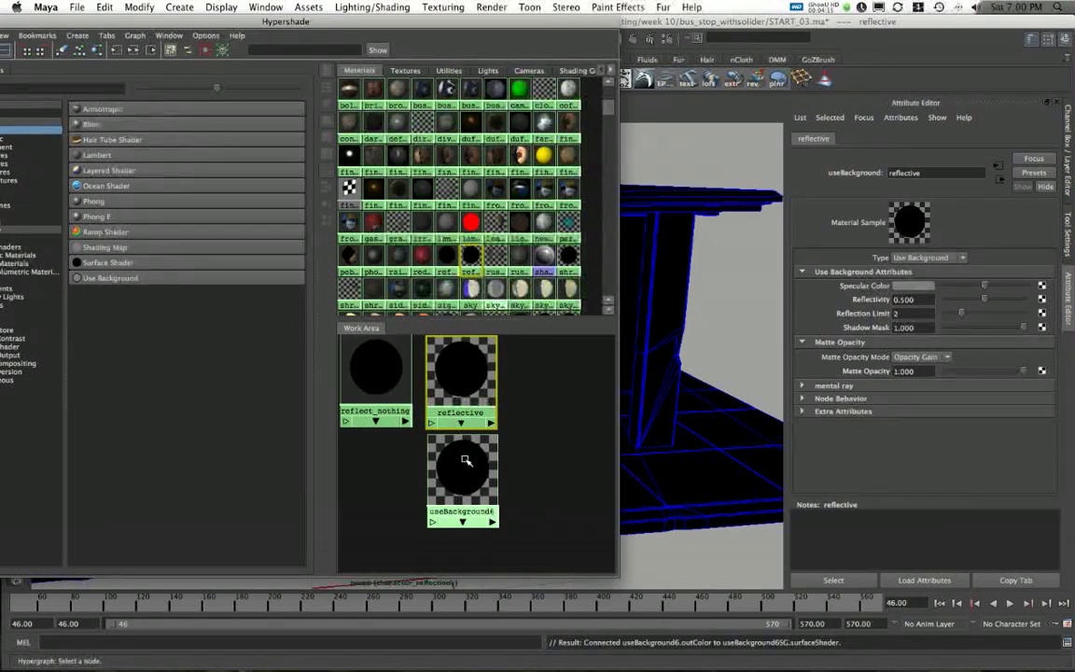
Compare the new Use Background material's default attributes, including its reflectivity, with those of reflective, and delete the new material
{"action": "left_click", "coordinate": [468, 377]}
{"action": "left_click", "coordinate": [480, 474]}
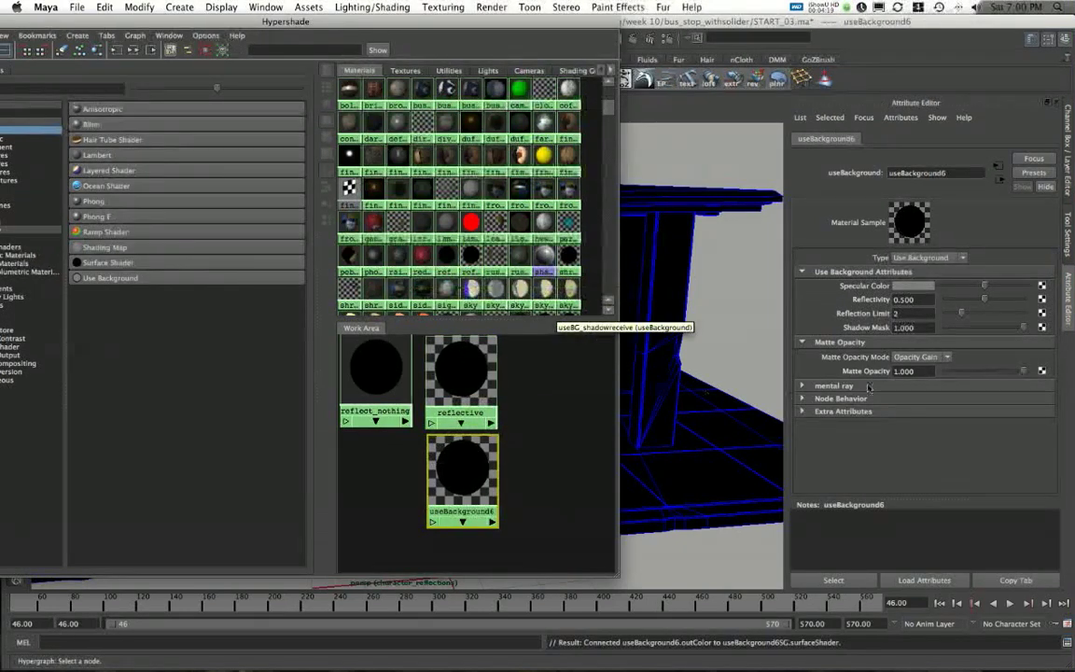
{"action": "left_click", "coordinate": [919, 301]}
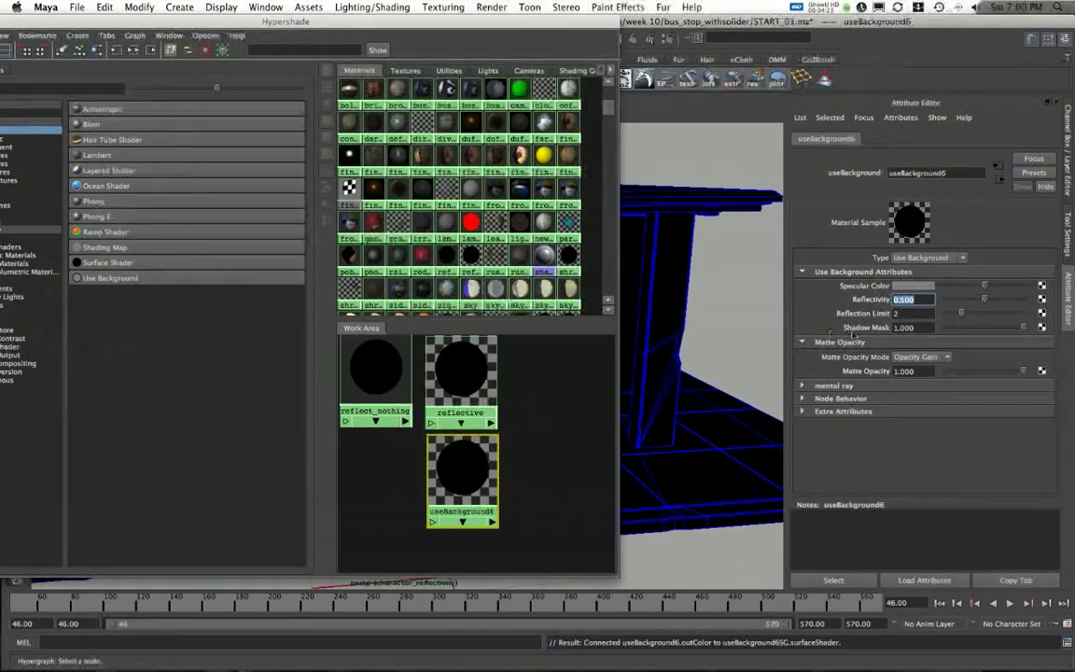
{"action": "left_click_drag", "start_coordinate": [560, 27], "coordinate": [353, 44]}
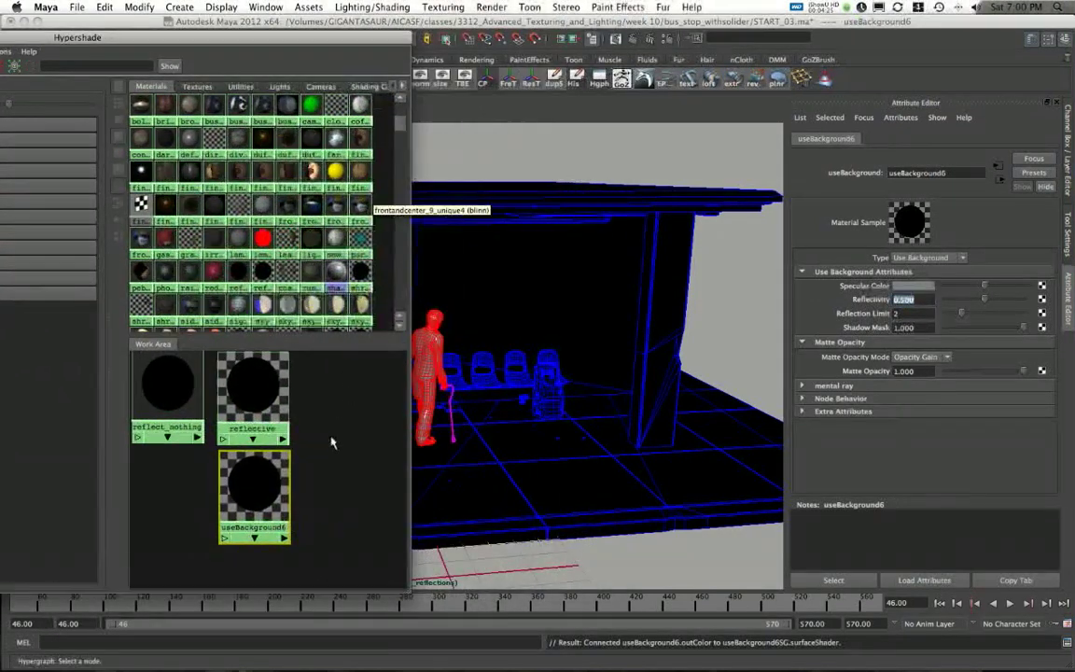
{"action": "left_click", "coordinate": [252, 463]}
{"action": "key", "text": "Delete"}
Select the large glass pane in the bus stop's back wall and assign the reflective material to it
{"action": "mouse_move", "coordinate": [492, 336]}
{"action": "left_mouse_down", "text": "alt"}
{"action": "mouse_move", "coordinate": [566, 307]}
{"action": "mouse_move", "coordinate": [427, 311]}
{"action": "mouse_move", "coordinate": [494, 360]}
{"action": "left_mouse_up", "text": "alt"}
{"action": "left_click", "coordinate": [547, 265]}
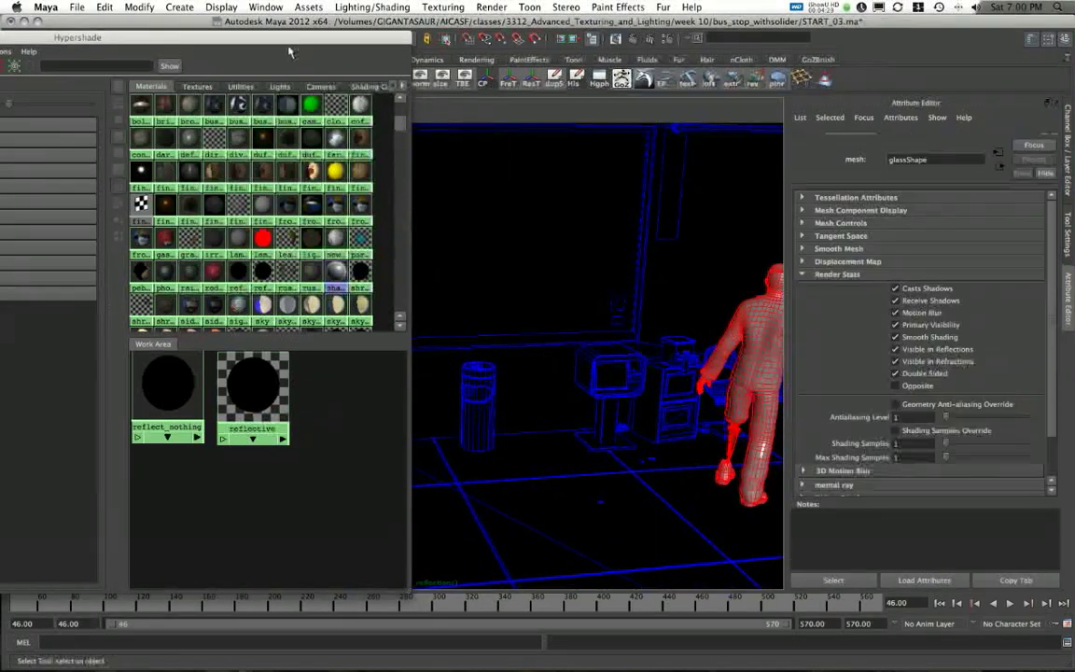
{"action": "left_click_drag", "start_coordinate": [285, 39], "coordinate": [108, 103]}
{"action": "mouse_move", "coordinate": [569, 231]}
{"action": "left_mouse_down", "text": "alt"}
{"action": "mouse_move", "coordinate": [540, 225]}
{"action": "mouse_move", "coordinate": [549, 227]}
{"action": "left_mouse_up", "text": "alt"}
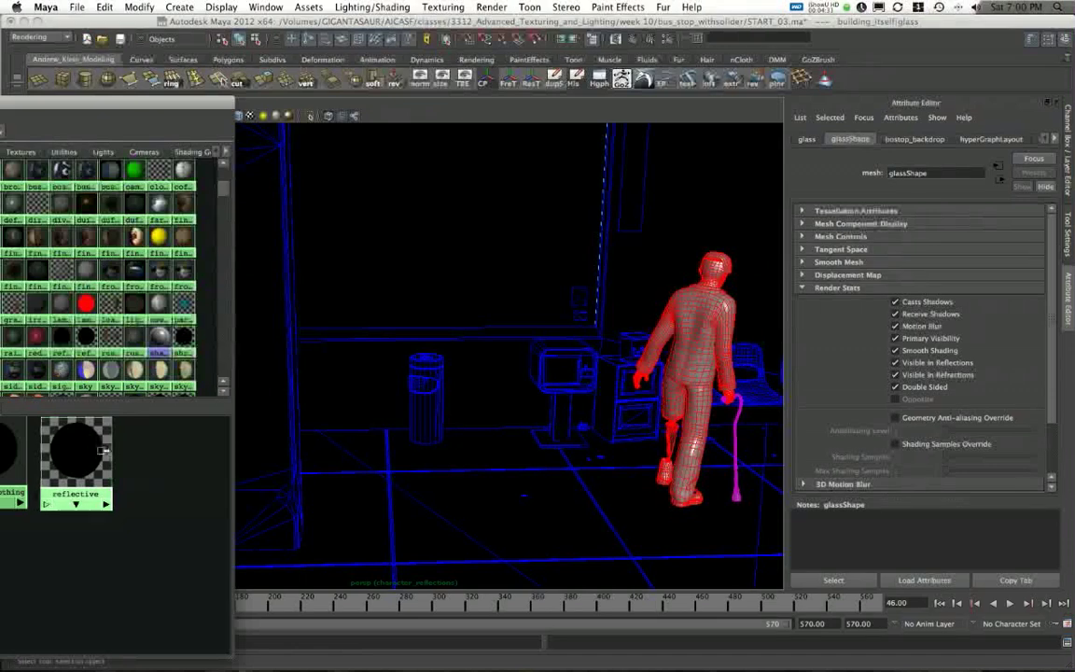
{"action": "middle_click_drag", "start_coordinate": [75, 453], "coordinate": [496, 258]}
Assign the reflective material to the small glass panel of the machine beside the character
{"action": "left_click_drag", "start_coordinate": [430, 369], "coordinate": [609, 374], "text": "alt"}
{"action": "left_click", "coordinate": [583, 368]}
{"action": "middle_click_drag", "start_coordinate": [76, 453], "coordinate": [599, 375]}
Move the Hypershade out of the viewport and examine the reflective panes and the character from several angles
{"action": "right_click_drag", "start_coordinate": [600, 375], "coordinate": [521, 384], "text": "alt"}
{"action": "left_click_drag", "start_coordinate": [520, 383], "coordinate": [419, 387], "text": "alt"}
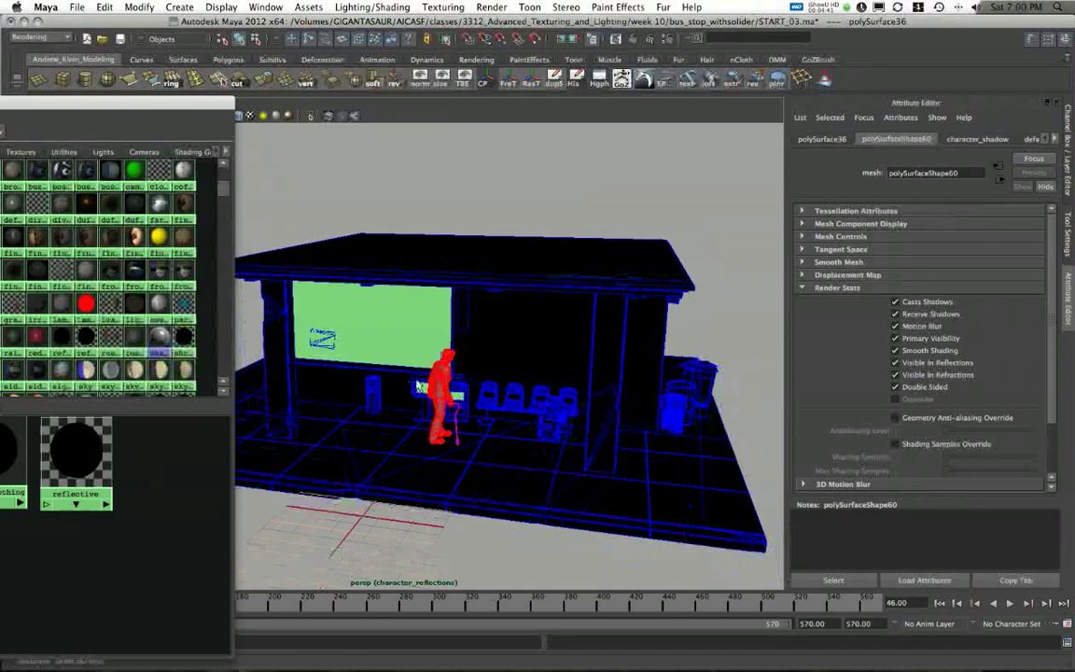
{"action": "left_click_drag", "start_coordinate": [171, 103], "coordinate": [0, 105]}
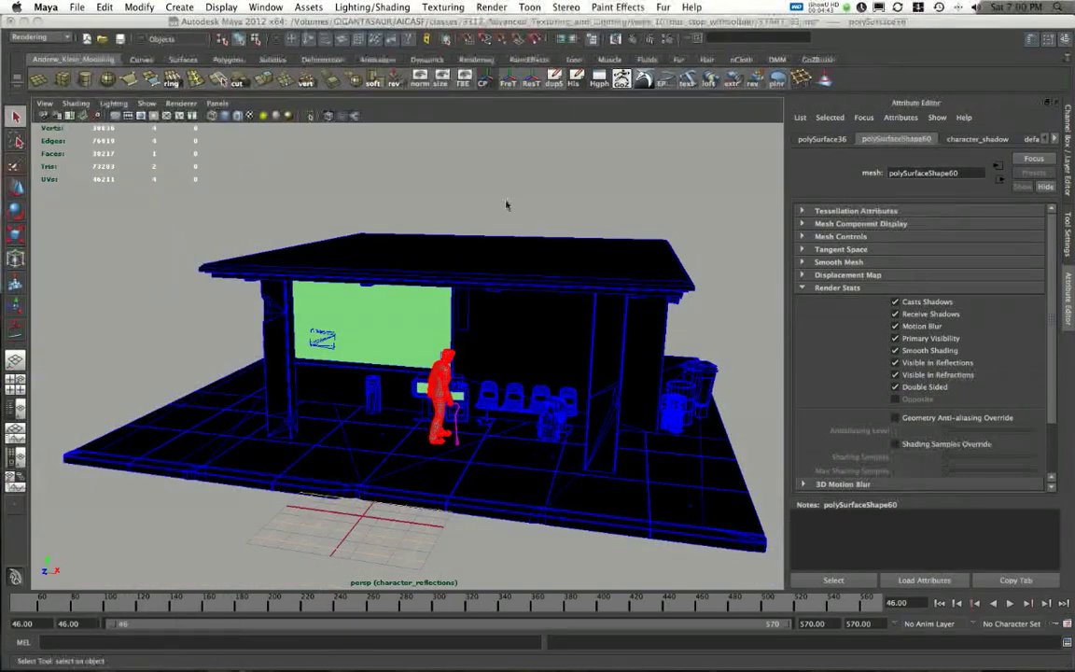
{"action": "left_click_drag", "start_coordinate": [508, 202], "coordinate": [478, 181], "text": "alt"}
{"action": "right_click_drag", "start_coordinate": [487, 210], "coordinate": [602, 266], "text": "alt"}
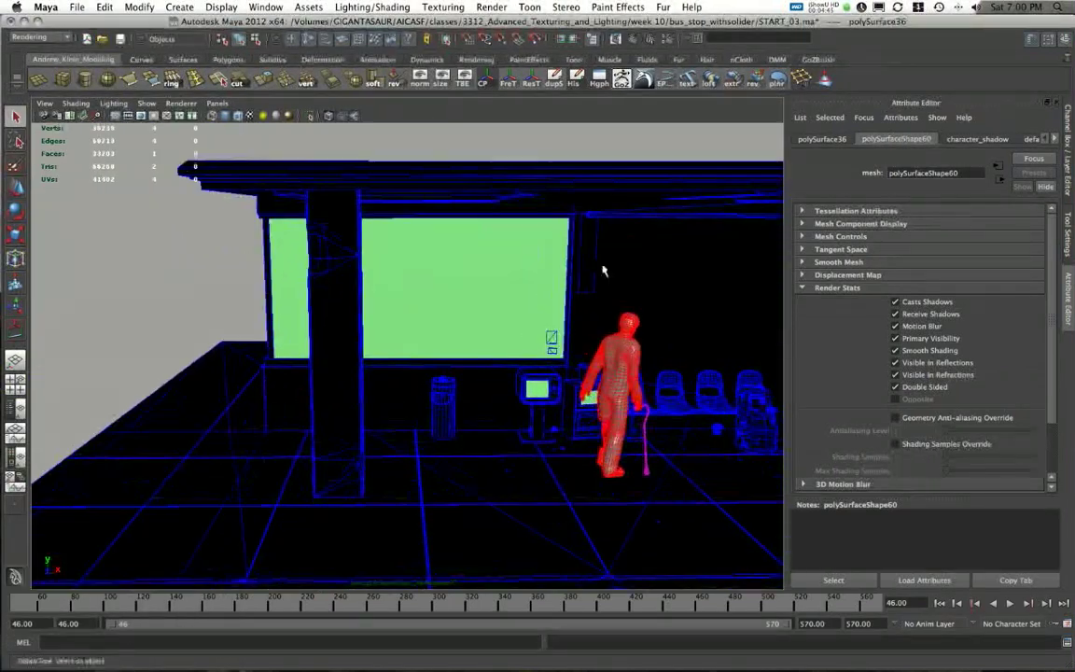
{"action": "left_click_drag", "start_coordinate": [603, 266], "coordinate": [550, 250], "text": "alt"}
{"action": "right_click_drag", "start_coordinate": [550, 252], "coordinate": [331, 296], "text": "alt"}
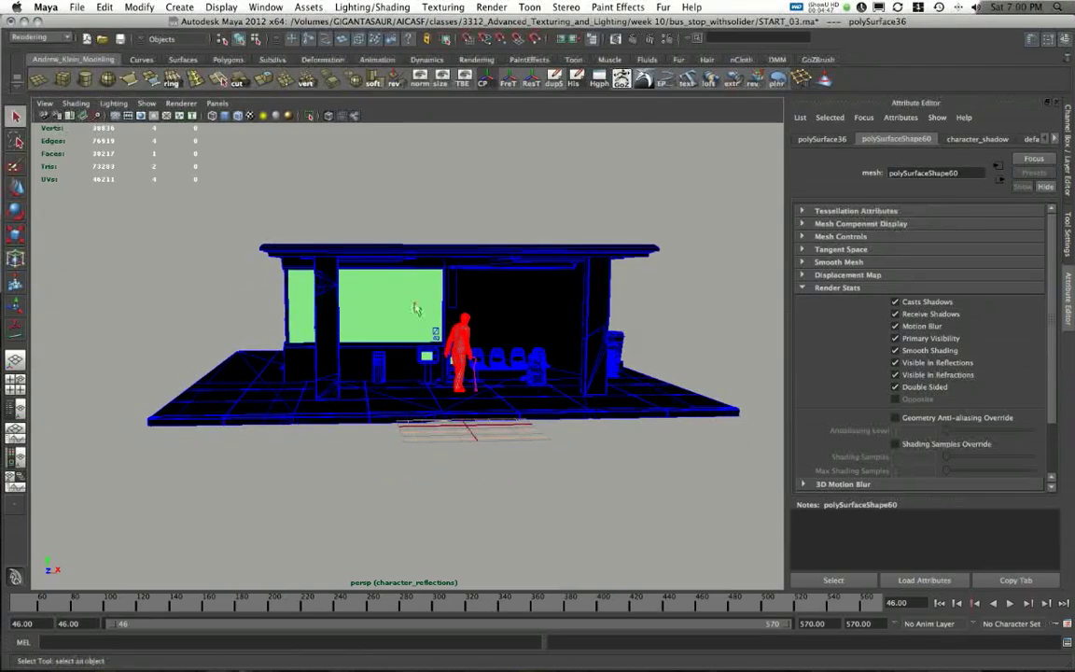
{"action": "left_click_drag", "start_coordinate": [416, 308], "coordinate": [606, 300], "text": "alt"}
{"action": "middle_click_drag", "start_coordinate": [607, 299], "coordinate": [304, 315], "text": "alt"}
{"action": "left_click_drag", "start_coordinate": [304, 315], "coordinate": [313, 278], "text": "alt"}
{"action": "right_click_drag", "start_coordinate": [252, 275], "coordinate": [617, 313], "text": "alt"}
{"action": "left_click_drag", "start_coordinate": [623, 297], "coordinate": [394, 293], "text": "alt"}
{"action": "right_click_drag", "start_coordinate": [393, 293], "coordinate": [499, 449], "text": "alt"}
{"action": "middle_click_drag", "start_coordinate": [499, 449], "coordinate": [422, 513], "text": "alt"}
{"action": "right_click_drag", "start_coordinate": [409, 315], "coordinate": [317, 276], "text": "alt"}
{"action": "left_click_drag", "start_coordinate": [685, 271], "coordinate": [578, 264], "text": "alt"}
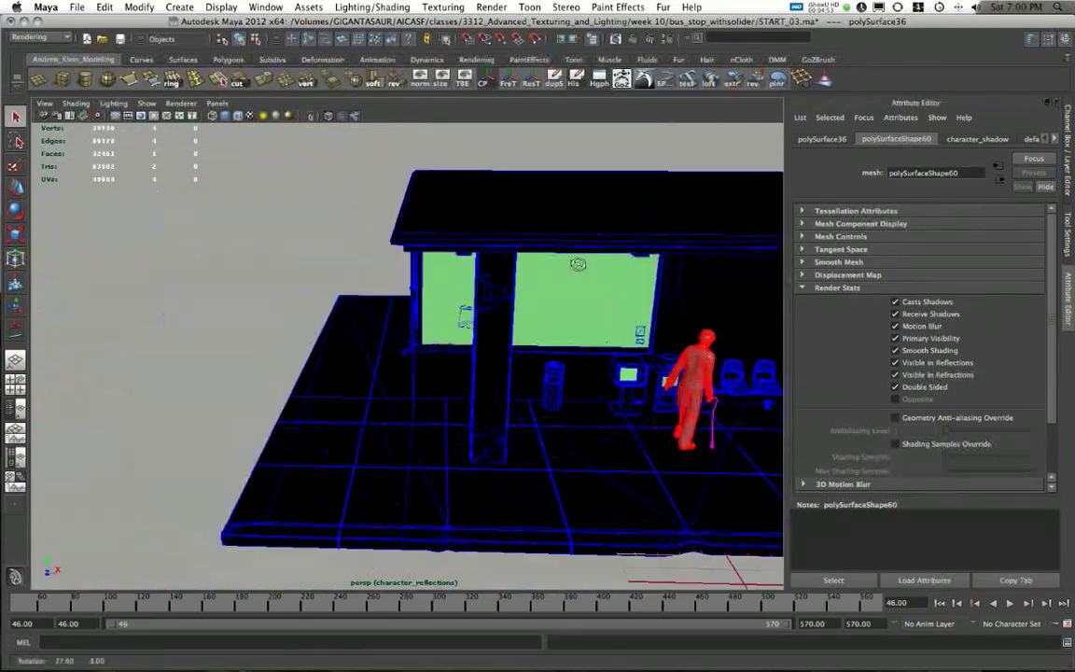
{"action": "middle_click_drag", "start_coordinate": [597, 266], "coordinate": [369, 281], "text": "alt"}
{"action": "right_click_drag", "start_coordinate": [370, 281], "coordinate": [585, 417], "text": "alt"}
{"action": "left_click_drag", "start_coordinate": [585, 417], "coordinate": [587, 345], "text": "alt"}
{"action": "middle_click_drag", "start_coordinate": [580, 271], "coordinate": [588, 407], "text": "alt"}
{"action": "middle_click_drag", "start_coordinate": [450, 319], "coordinate": [365, 262], "text": "alt"}
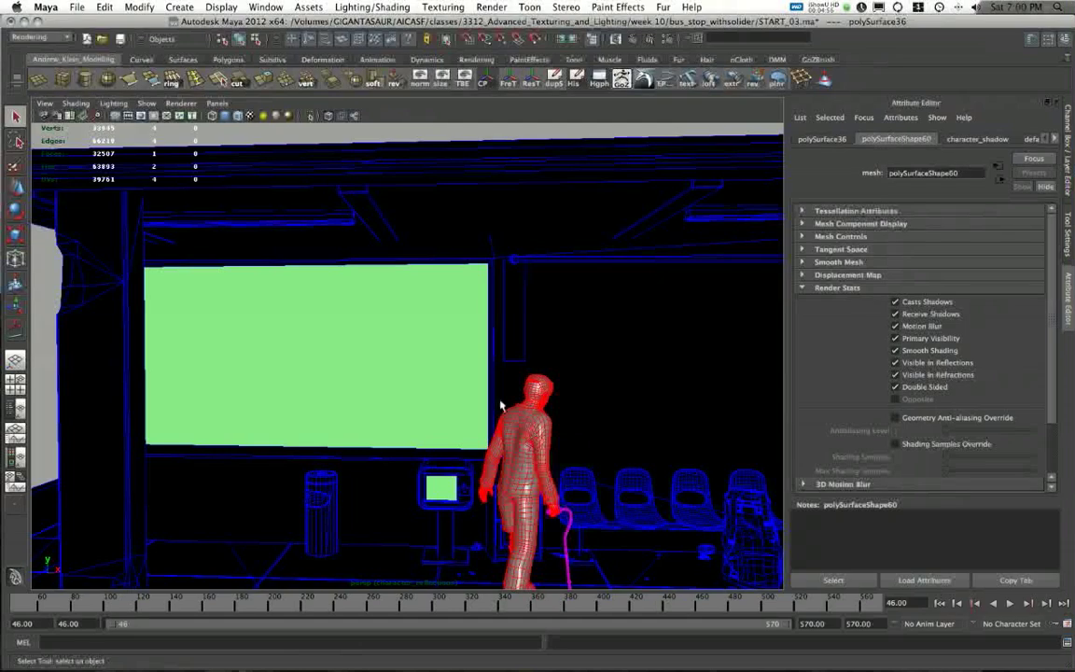
{"action": "left_click_drag", "start_coordinate": [501, 407], "coordinate": [451, 352], "text": "alt"}
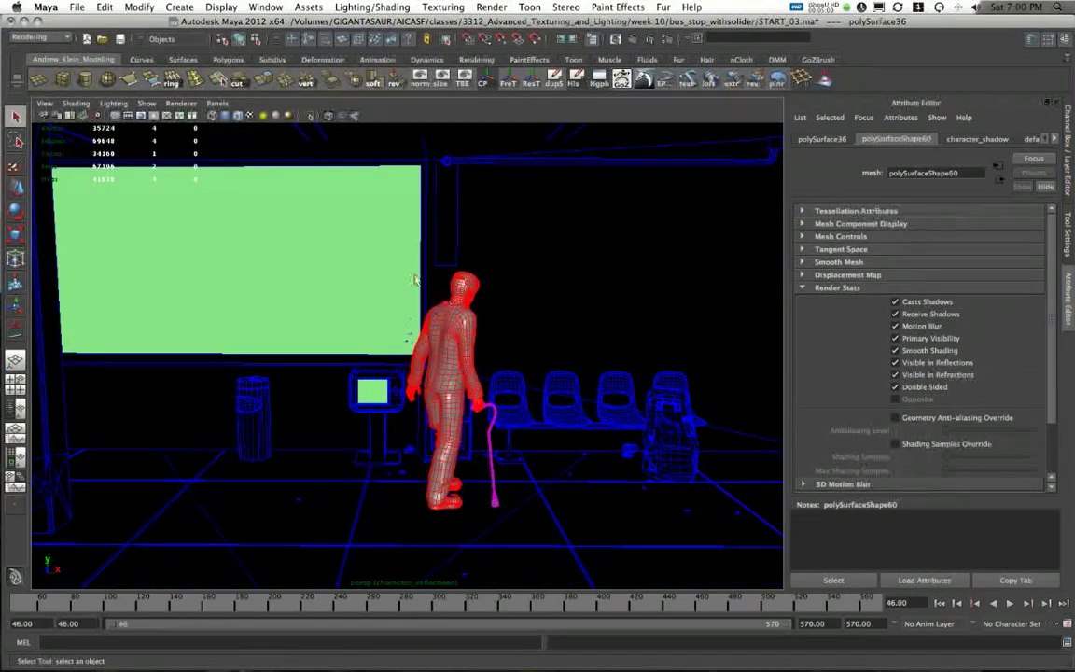
{"action": "key", "text": "super+Tab"}
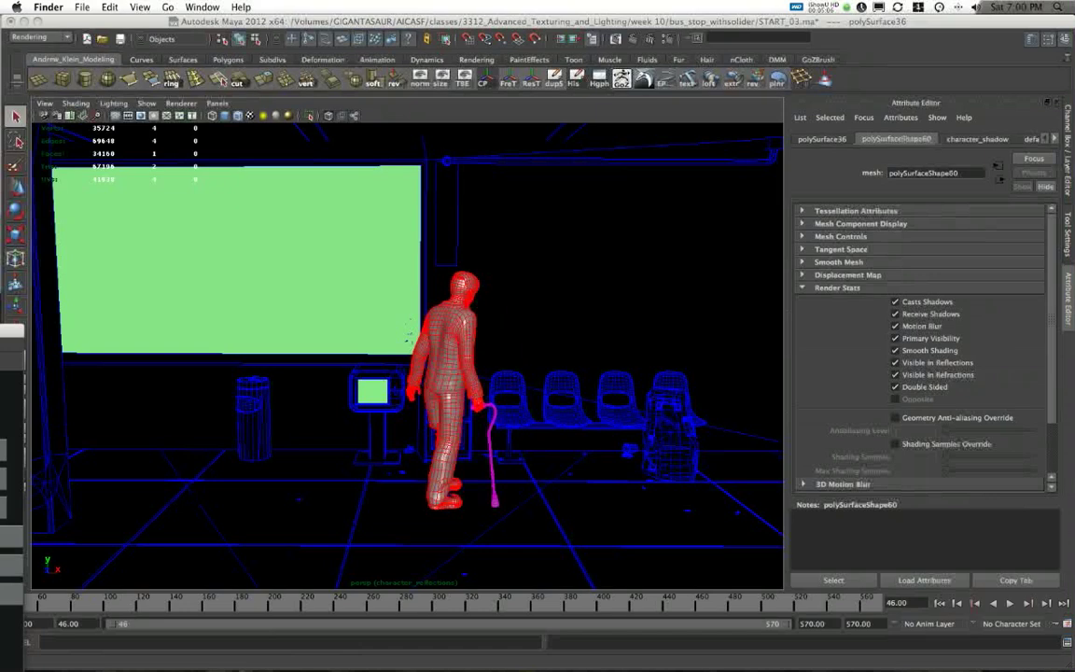
{"action": "right_click_drag", "start_coordinate": [357, 291], "coordinate": [414, 315], "text": "alt"}
{"action": "middle_click_drag", "start_coordinate": [414, 314], "coordinate": [420, 328], "text": "alt"}
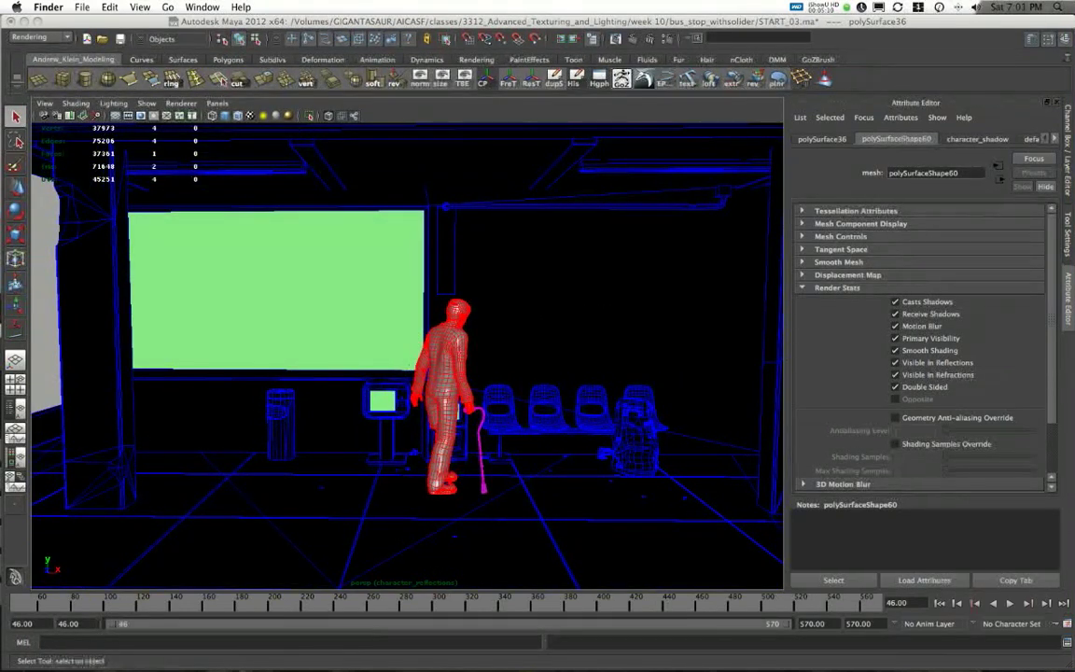
{"action": "key", "text": "space"}
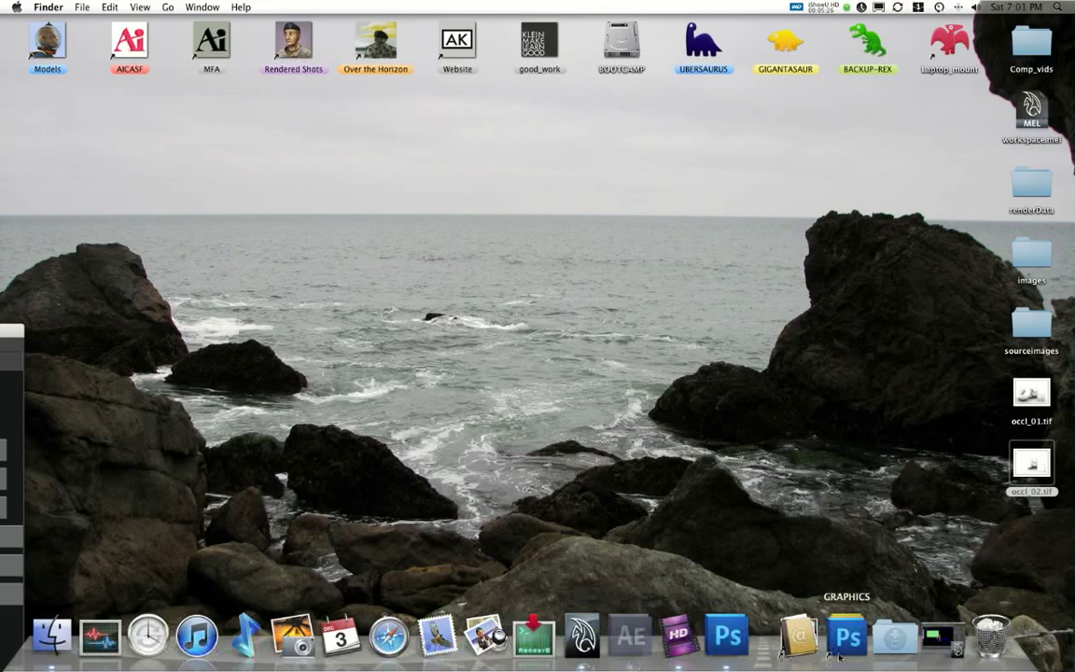
{"action": "left_click", "coordinate": [943, 635]}
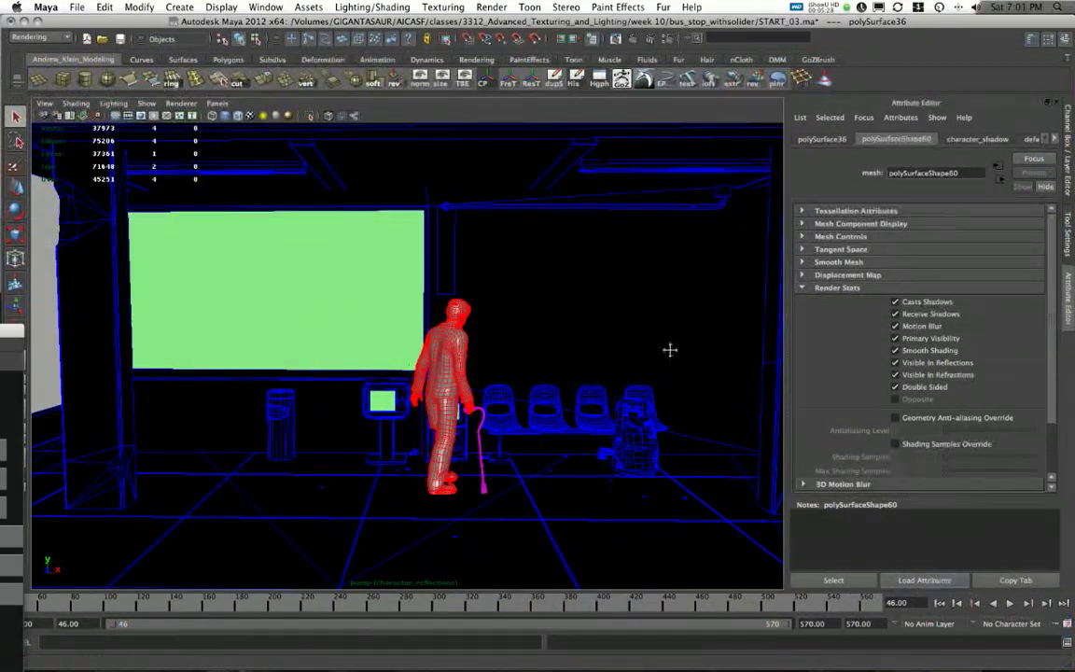
Show the Channel Box and Layer Editor in place of the Attribute Editor
{"action": "left_click_drag", "start_coordinate": [486, 346], "coordinate": [498, 375], "text": "alt"}
{"action": "scroll", "coordinate": [487, 352], "scroll_direction": "up", "scroll_amount": 5}
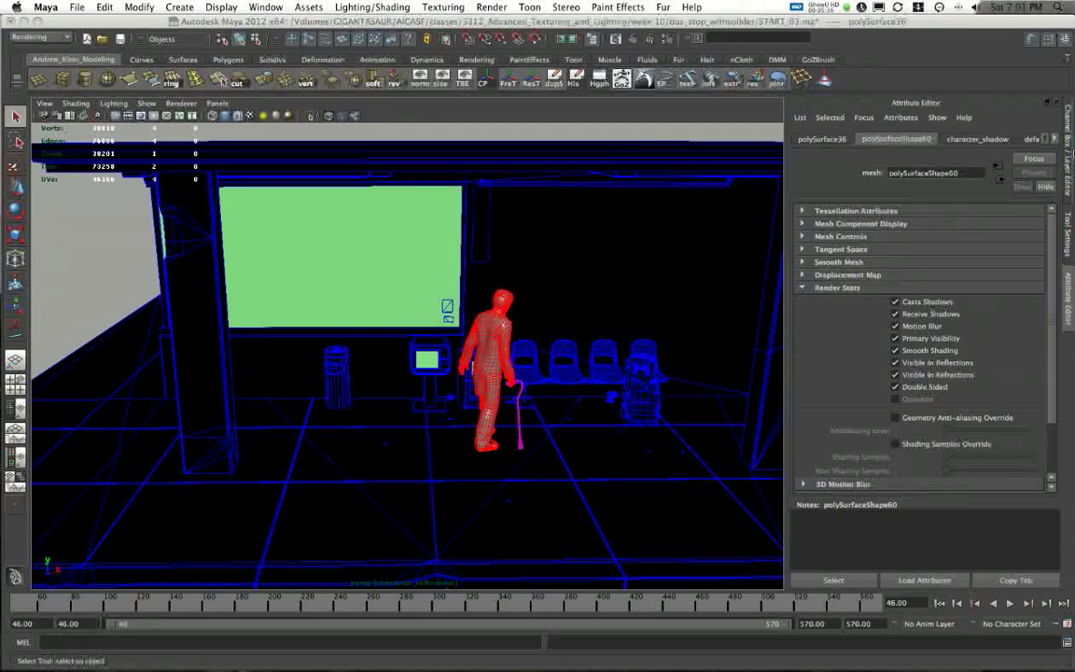
{"action": "left_click", "coordinate": [1070, 146]}
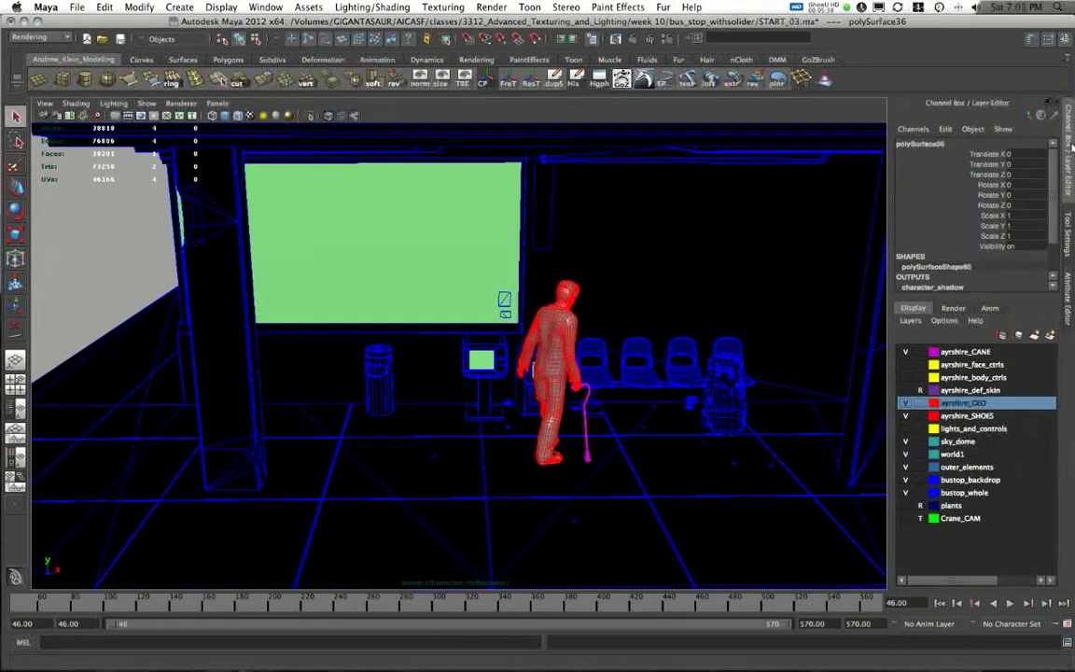